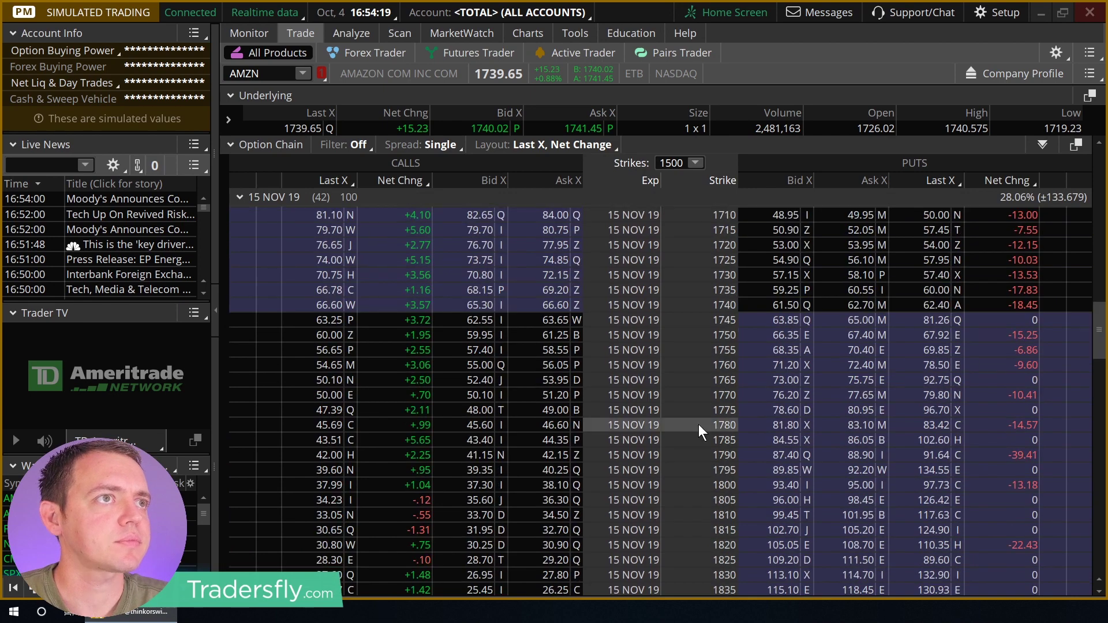
Create a buy vertical order on the AMZN 15 NOV 19 1790 call and analyze the trade.
right_click(539, 456)
mouse_move(635, 359)
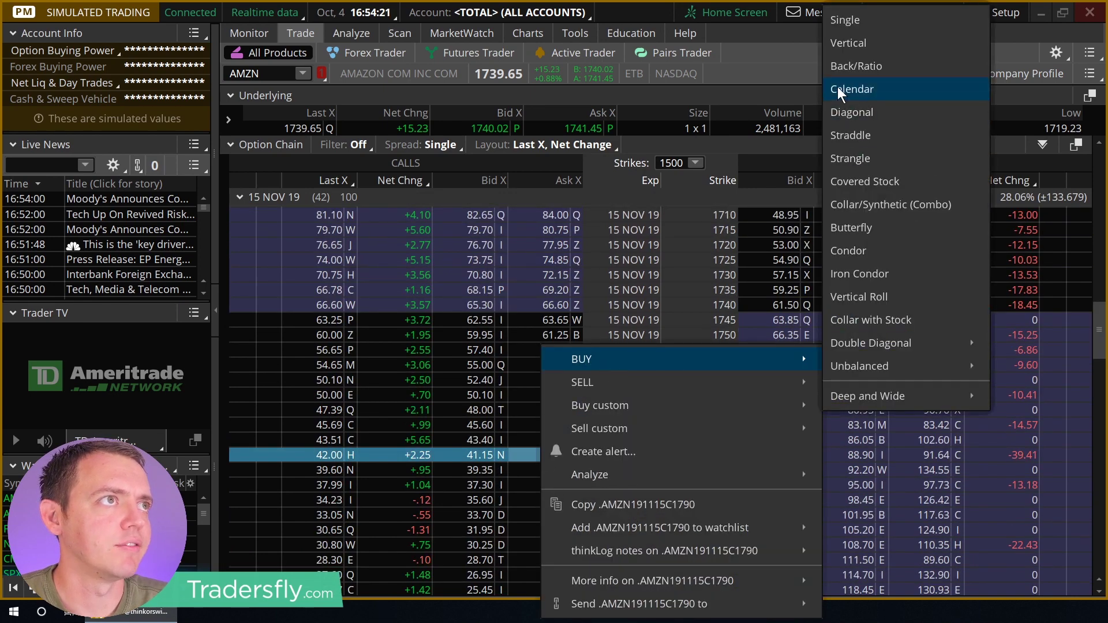
left_click(856, 47)
right_click(770, 394)
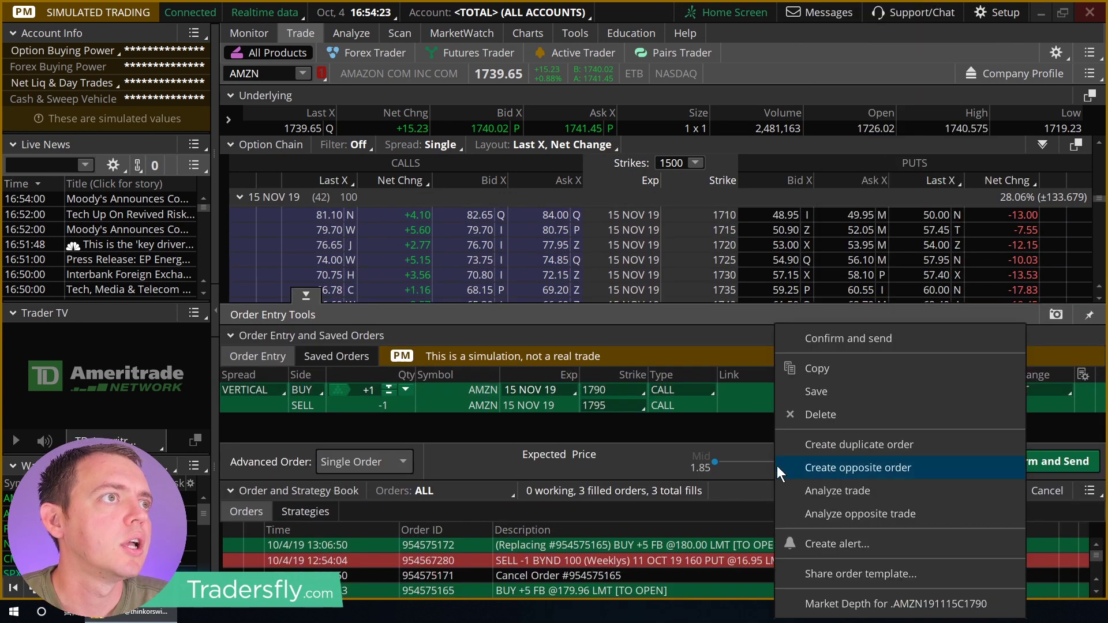
left_click(801, 490)
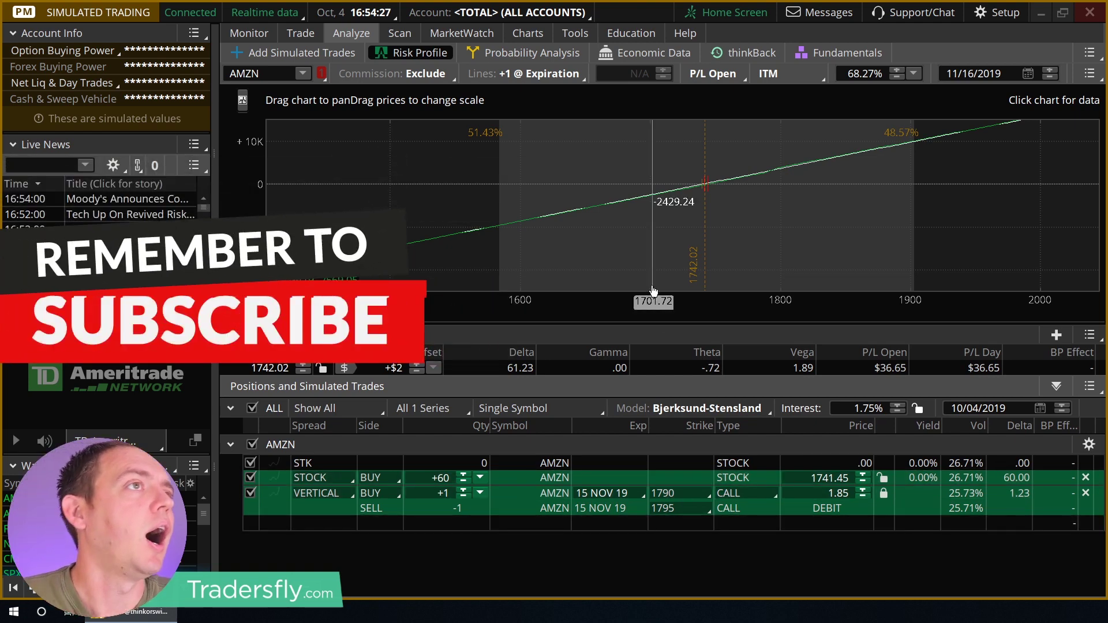
Exclude the simulated 60-share stock purchase from the risk profile and scale the graph to the vertical spread.
left_click(250, 478)
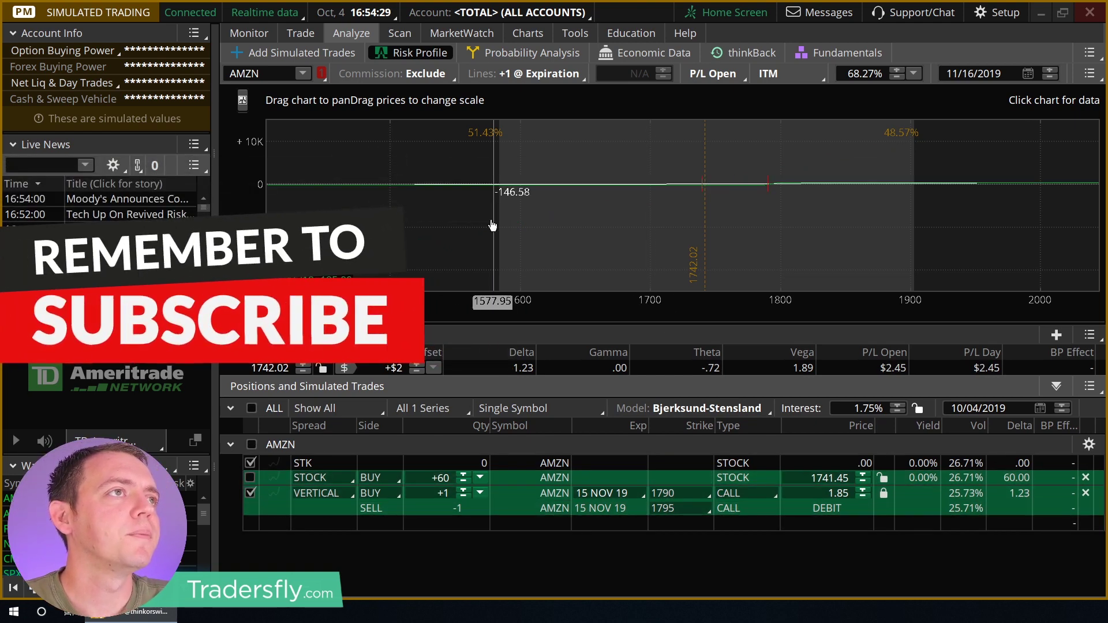
left_click(243, 100)
left_click(212, 127)
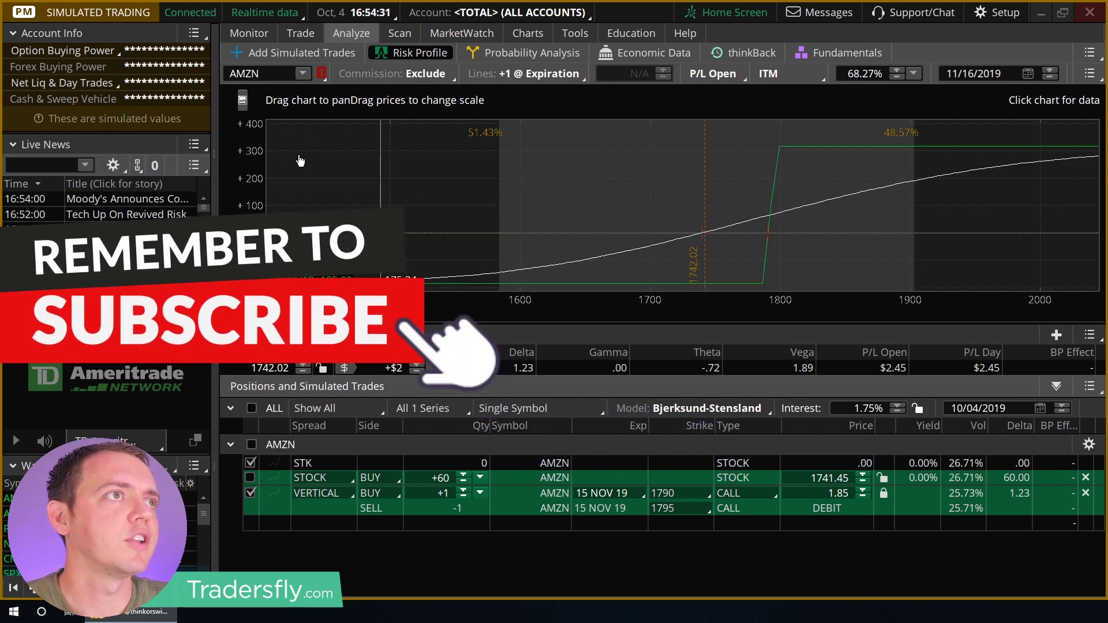
left_click(242, 101)
left_click(248, 151)
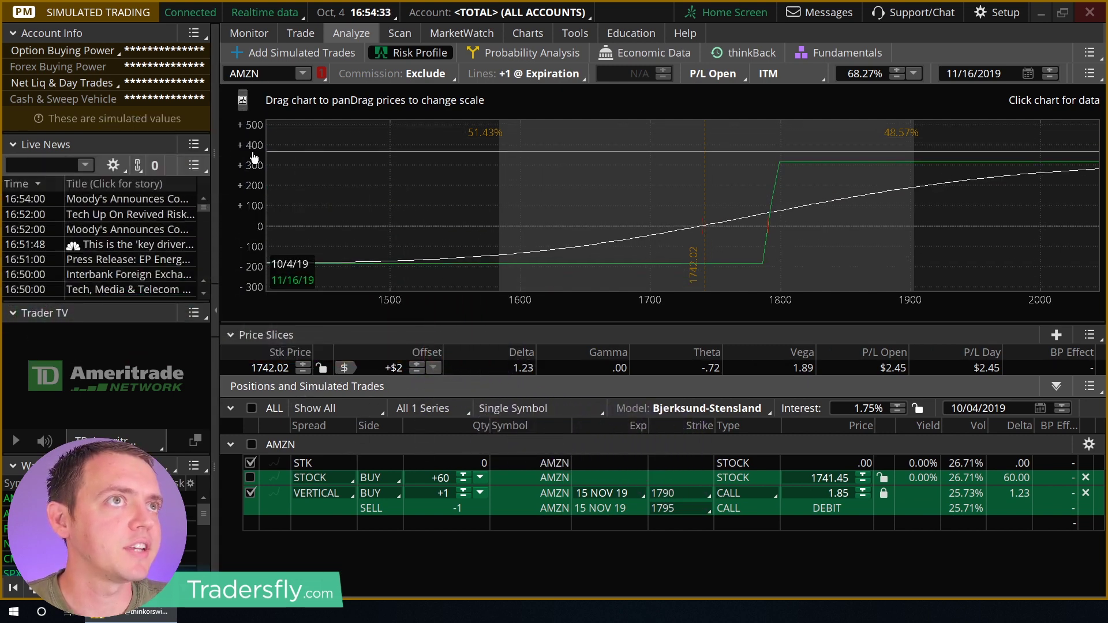
left_click_drag(502, 165, 413, 166)
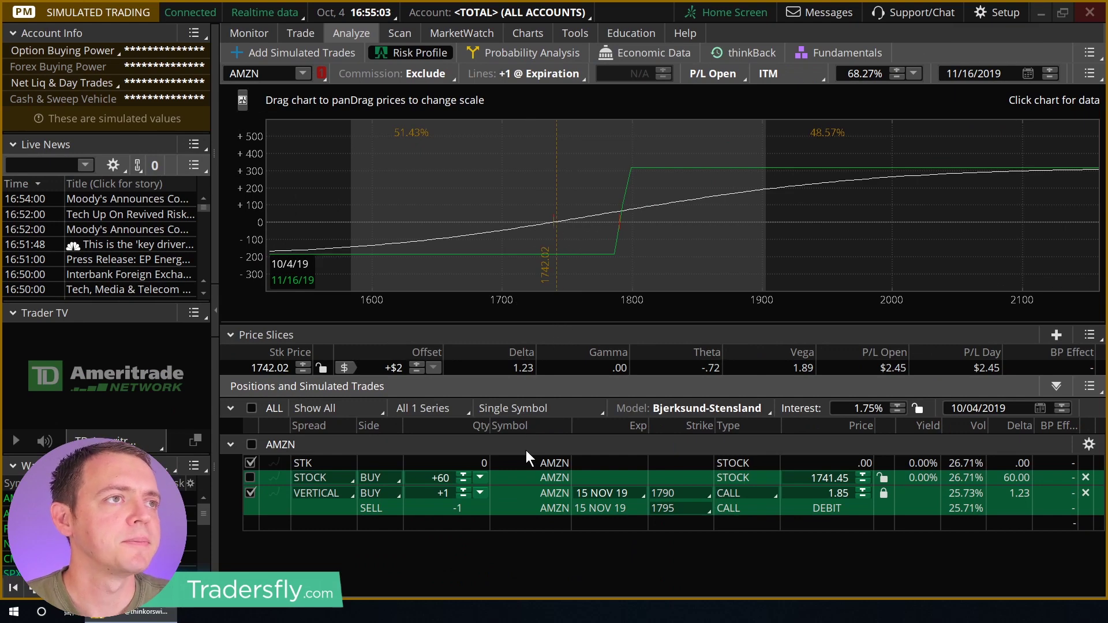
Unlock the vertical's price, and temporarily swap the graph to the stock trade to compare it with the vertical.
left_click(883, 494)
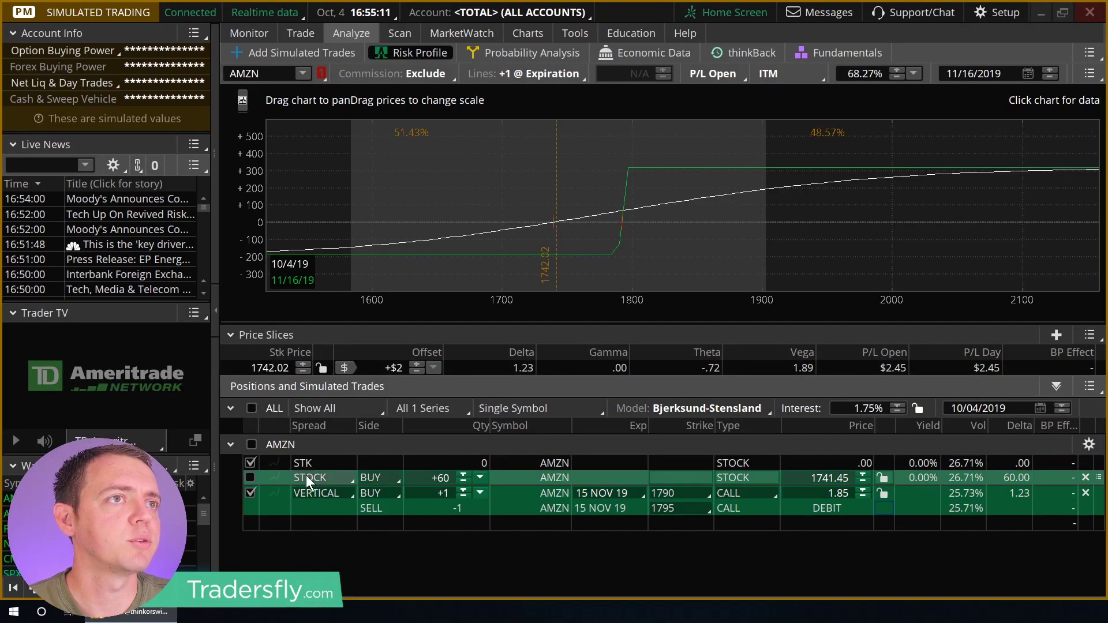
left_click(250, 493)
left_click(250, 478)
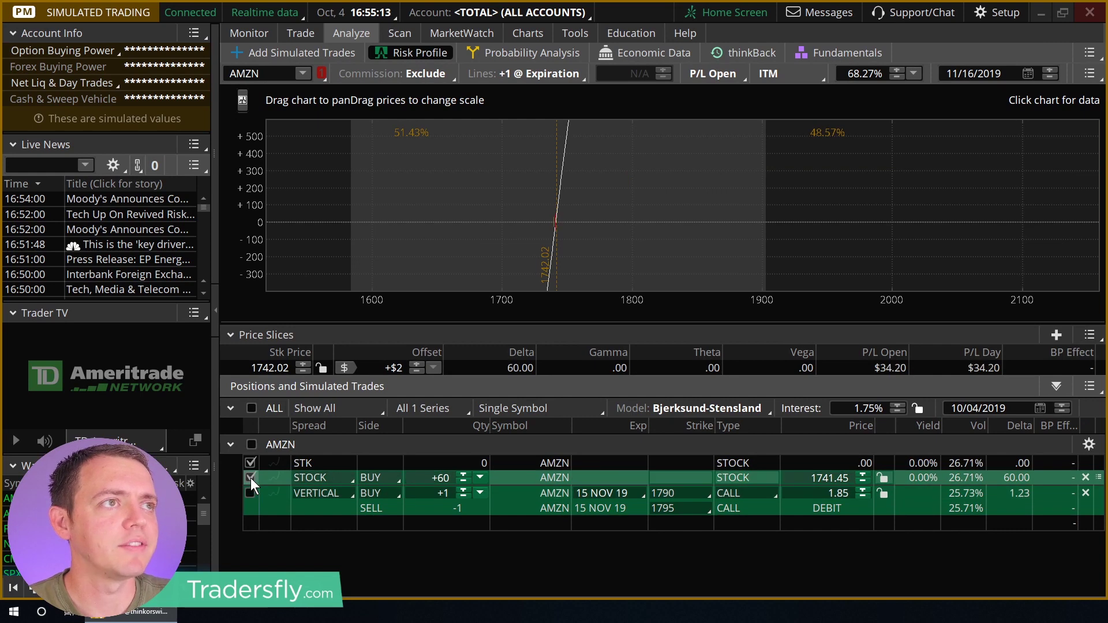
left_click(250, 478)
left_click(250, 493)
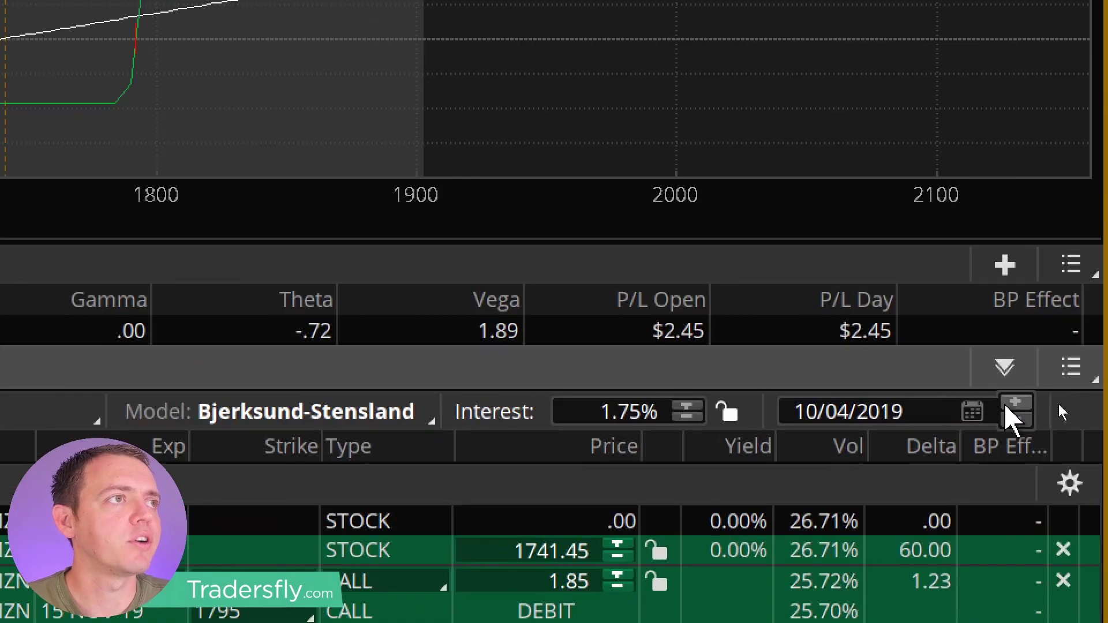
Advance the analysis date of the simulated positions day by day to 10/12/2019.
left_click(1016, 405)
left_click(1017, 404)
left_click(1017, 404)
left_click(1017, 404)
left_click(1017, 404)
left_click(1017, 404)
left_click(1017, 405)
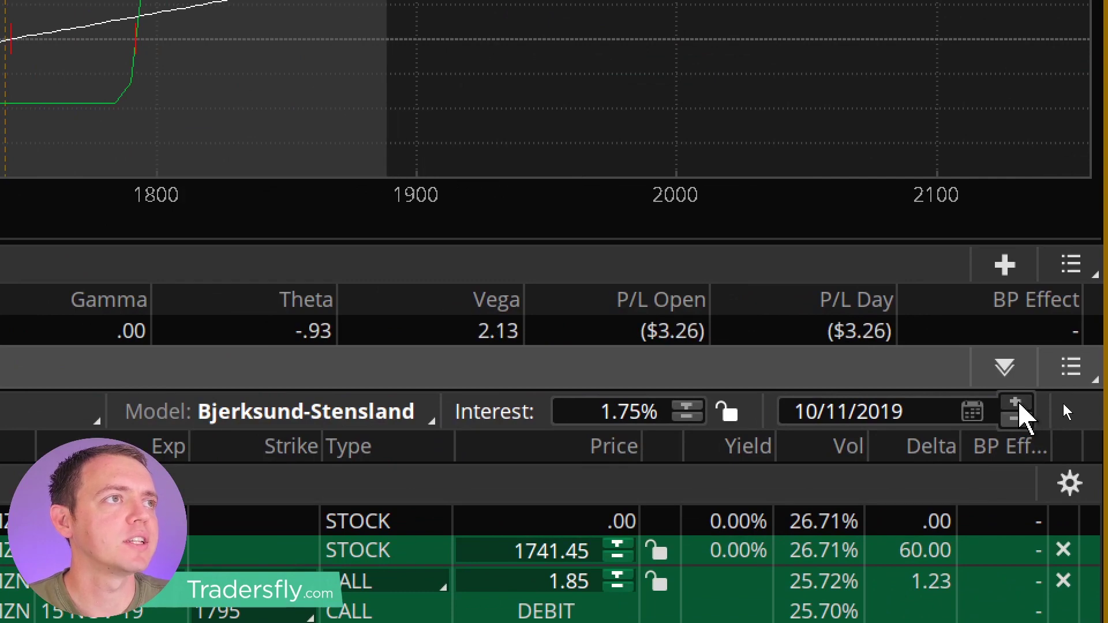
left_click(1017, 405)
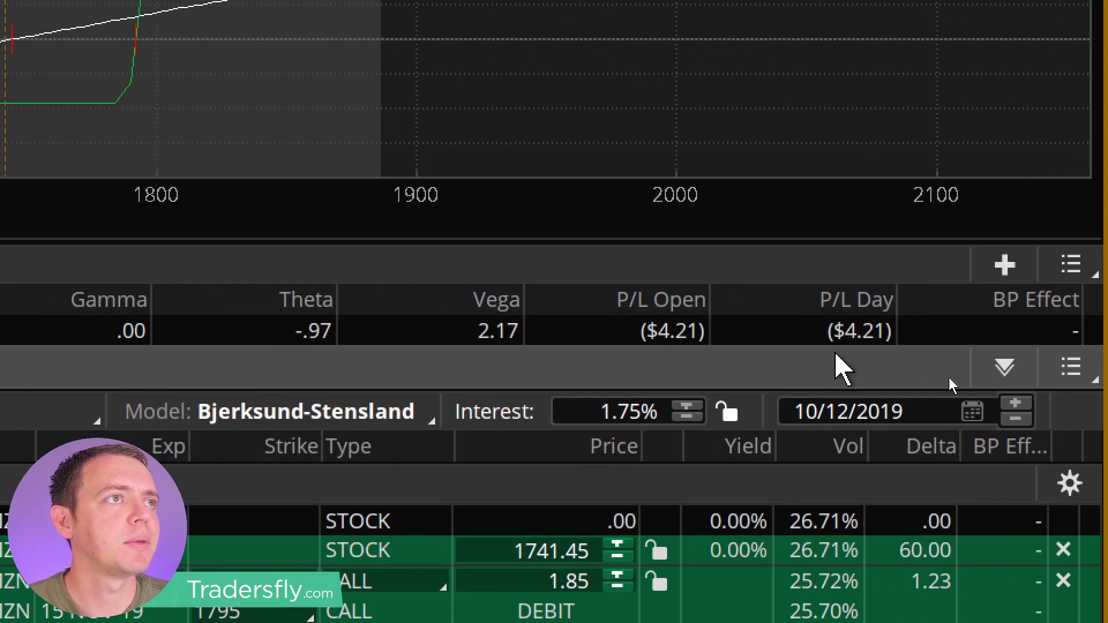
Advance the positions' analysis date day by day to 11/14/2019 and return it to 10/04/2019.
left_click(1023, 403)
left_click(1023, 402)
left_click(1023, 403)
left_click(1023, 403)
left_click(1023, 403)
left_click(1023, 403)
left_click(1023, 403)
left_click(1023, 403)
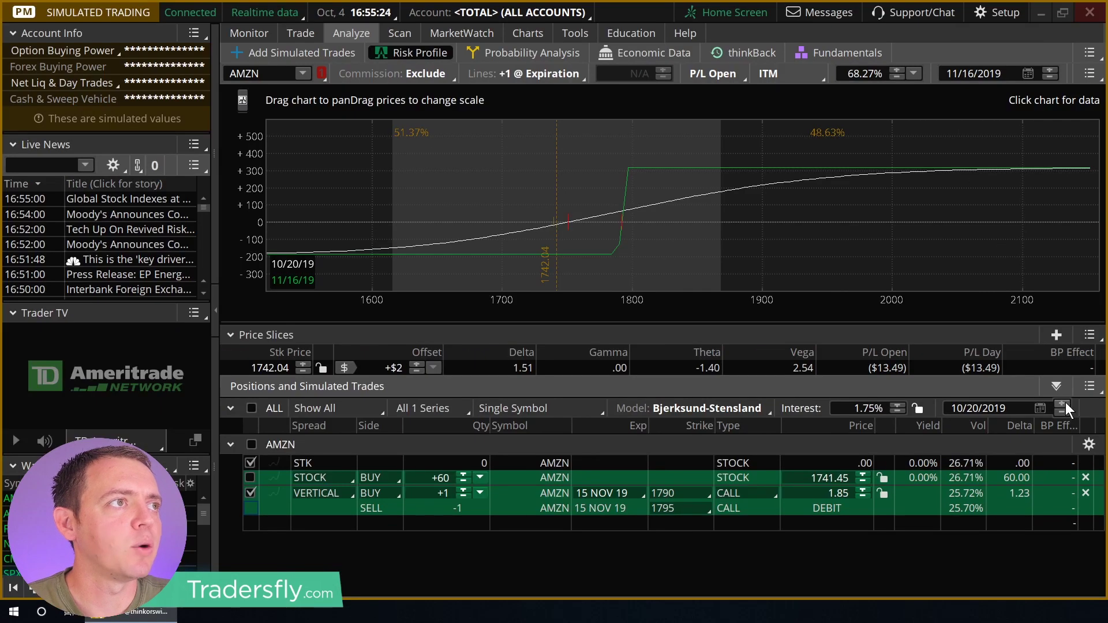
left_click(1065, 402)
left_click(1066, 403)
left_click(1065, 403)
left_click(1065, 403)
left_click(1065, 402)
left_click(1065, 402)
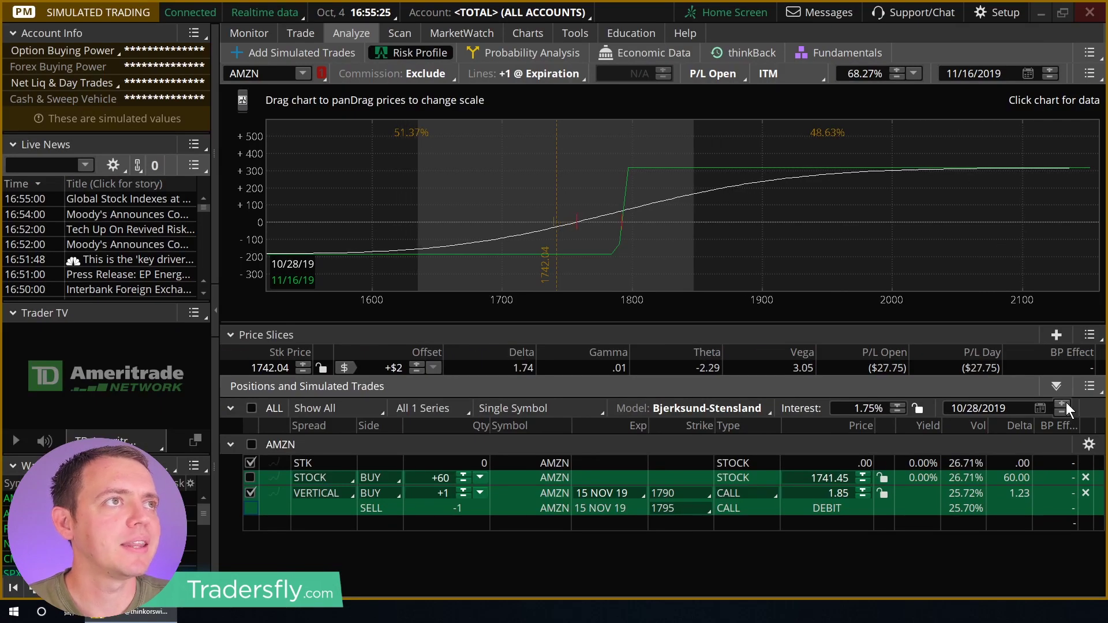
left_click(1065, 403)
left_click(1065, 402)
left_click(1065, 402)
left_click(1065, 403)
left_click(1065, 403)
left_click(1065, 403)
left_click(1065, 403)
left_click(1065, 403)
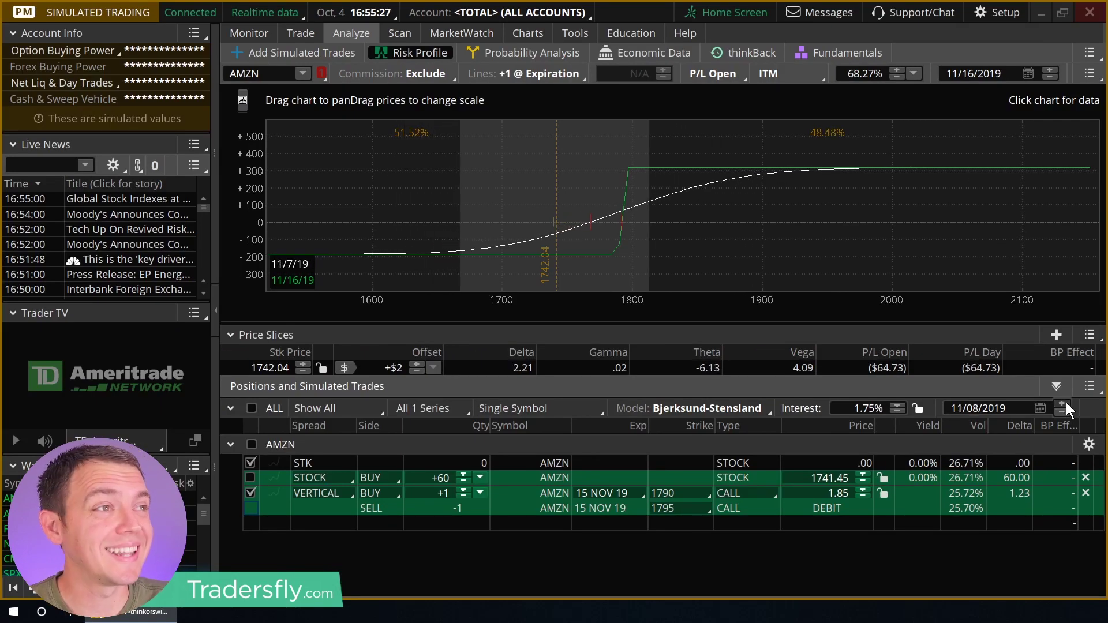
left_click(1065, 402)
left_click(1065, 403)
left_click(1065, 403)
left_click(1065, 403)
left_click(1065, 403)
left_click(1065, 403)
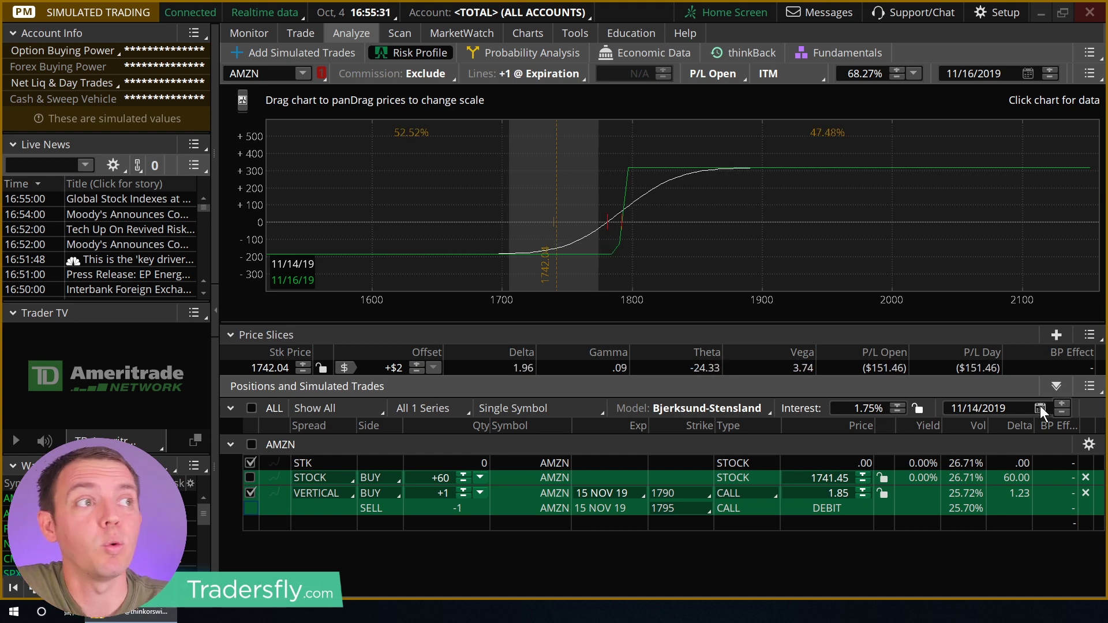
left_click(1040, 407)
left_click(1001, 385)
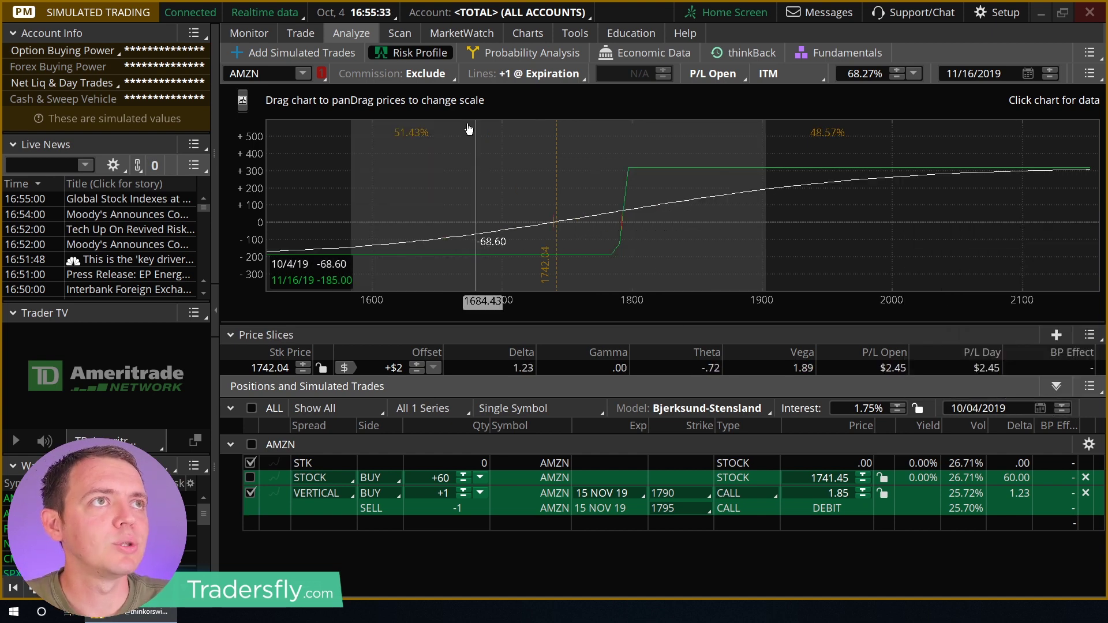
Try the risk profile lines at +3 @ Expiration and switch them to +4 @ Day Step.
left_click(539, 75)
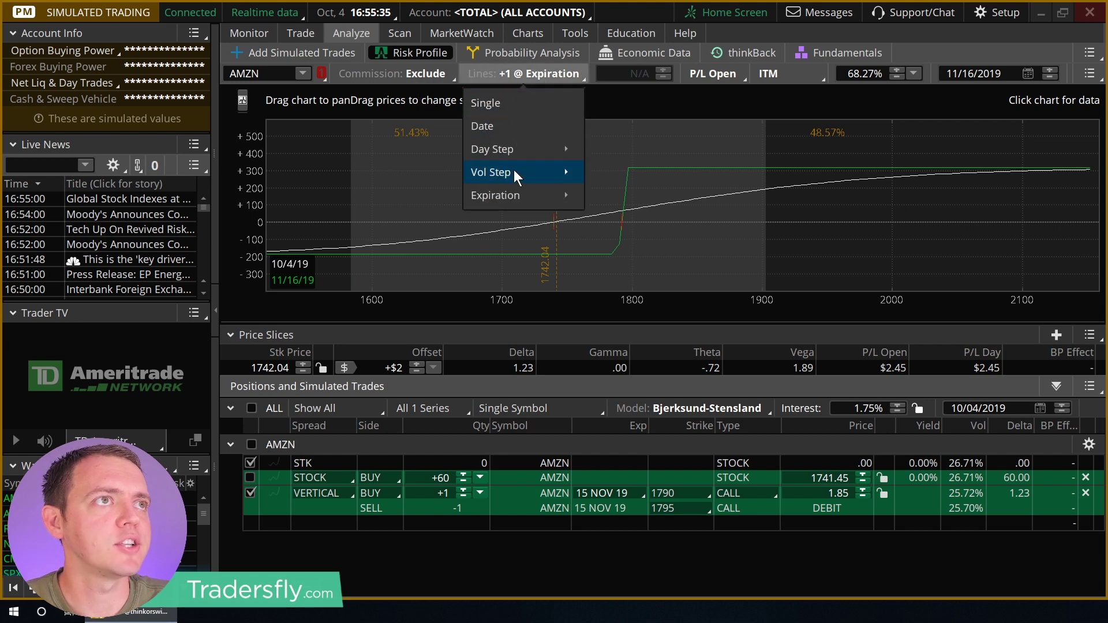
mouse_move(518, 194)
left_click(636, 241)
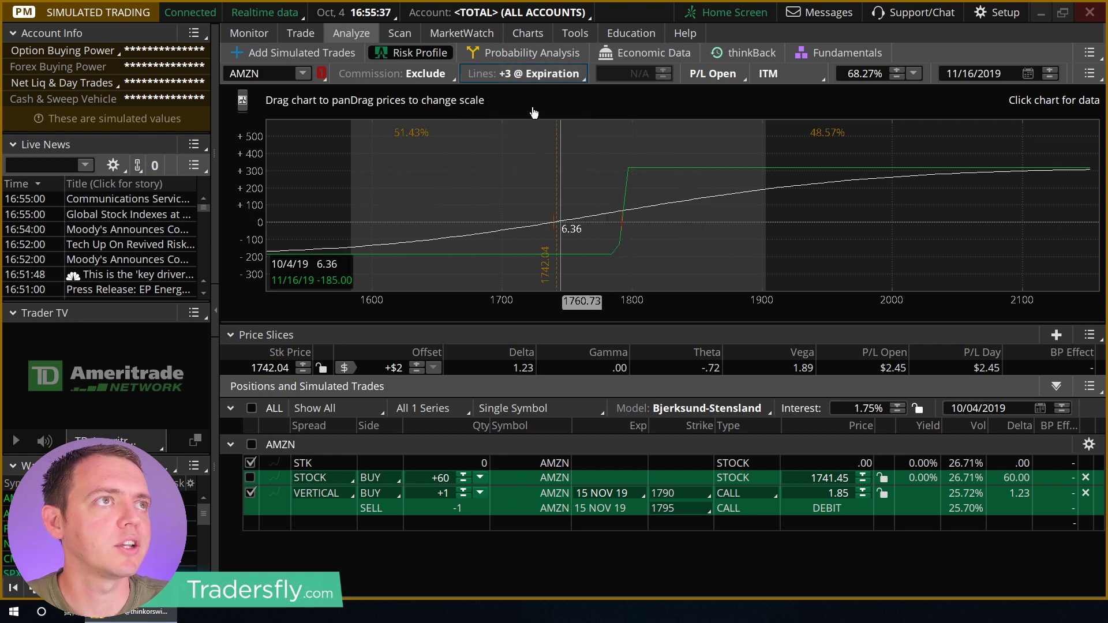
left_click(515, 76)
mouse_move(510, 148)
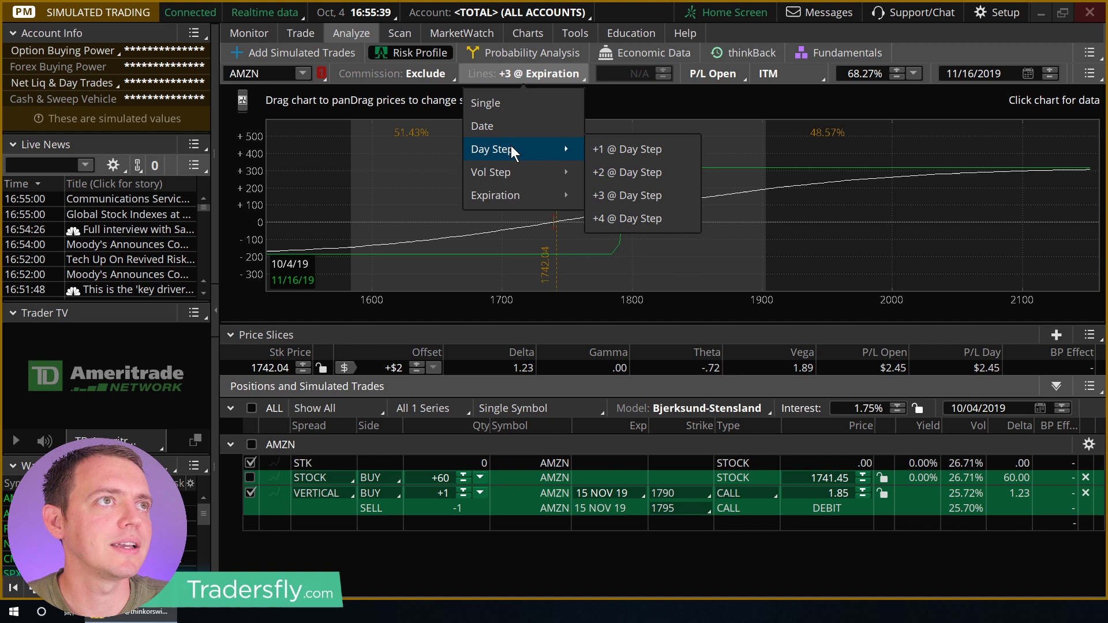
left_click(627, 215)
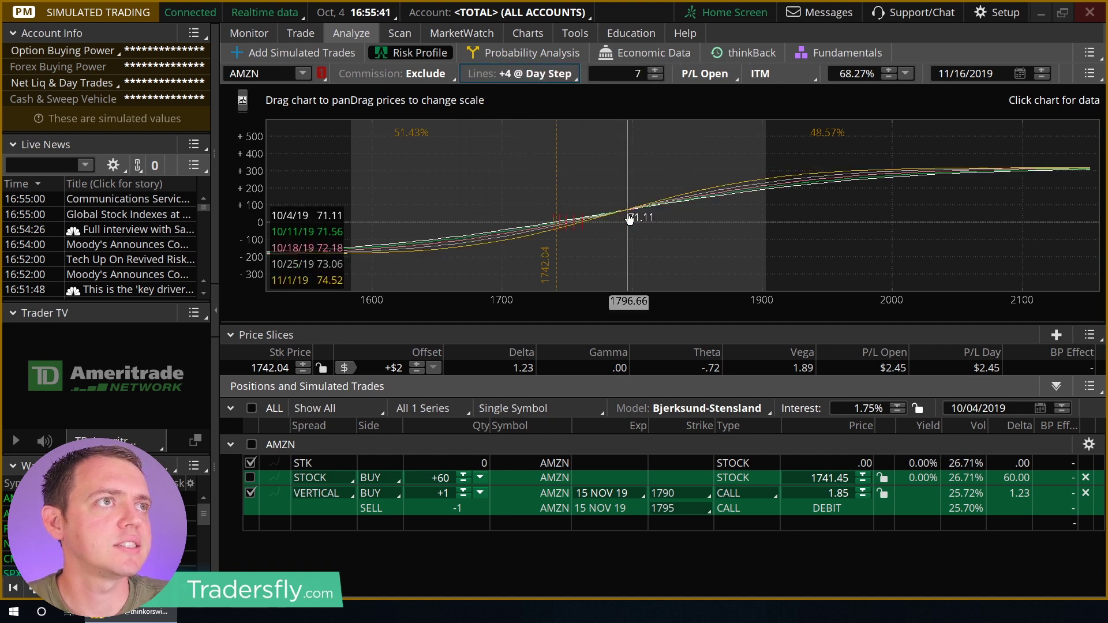
Advance the analysis date to 10/07/2019 and set the spacing of the day-step lines to 10.
left_click(1063, 404)
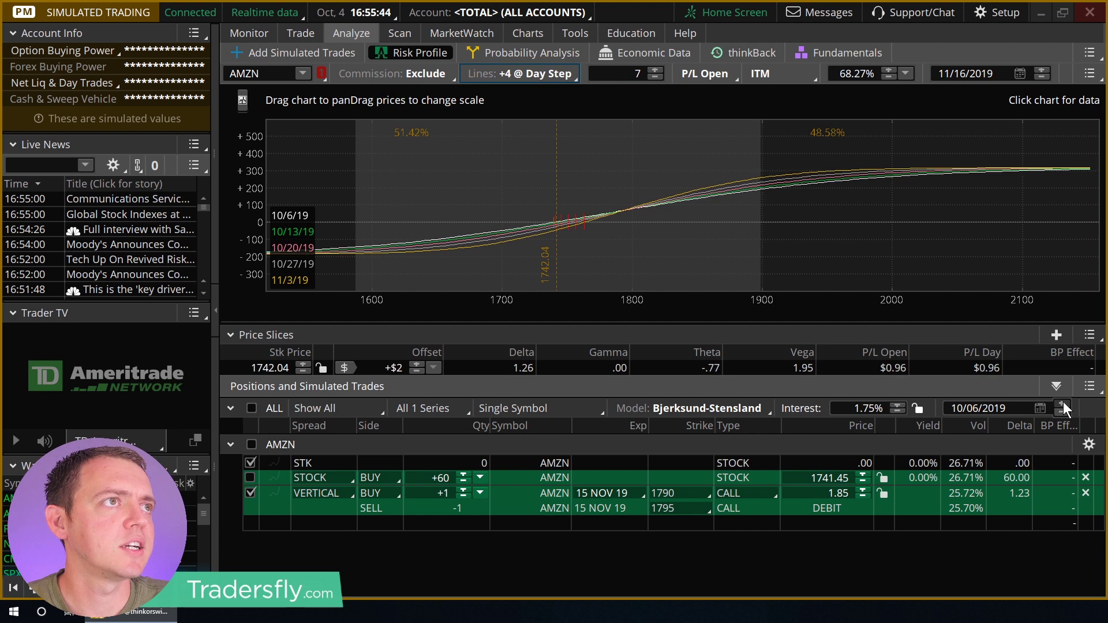
left_click(656, 81)
left_click(656, 69)
left_click(655, 69)
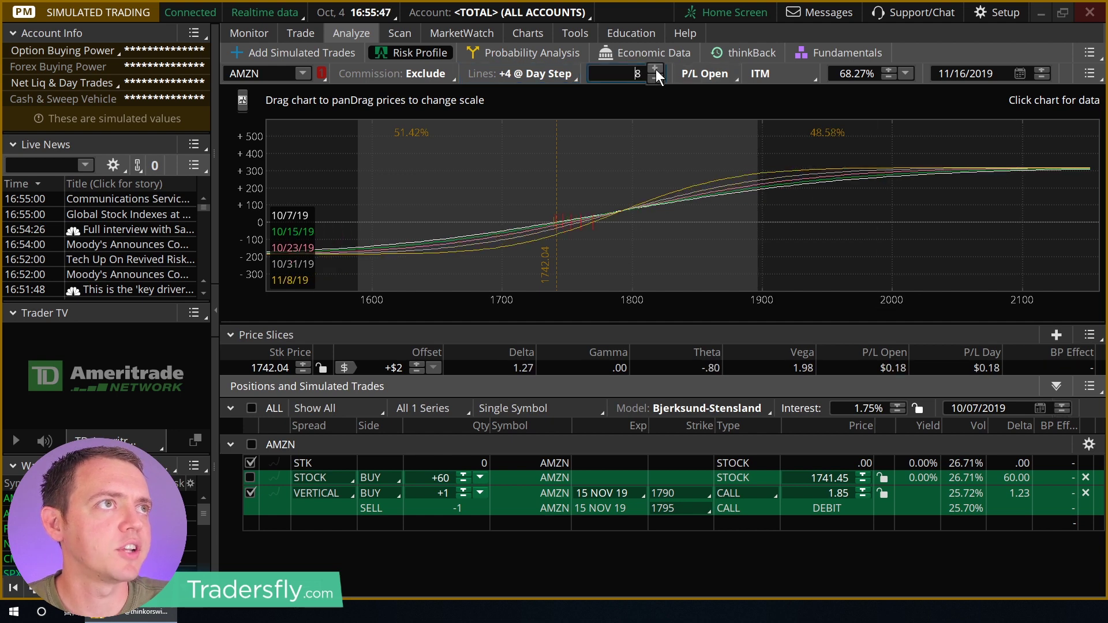
left_click(655, 70)
left_click(655, 69)
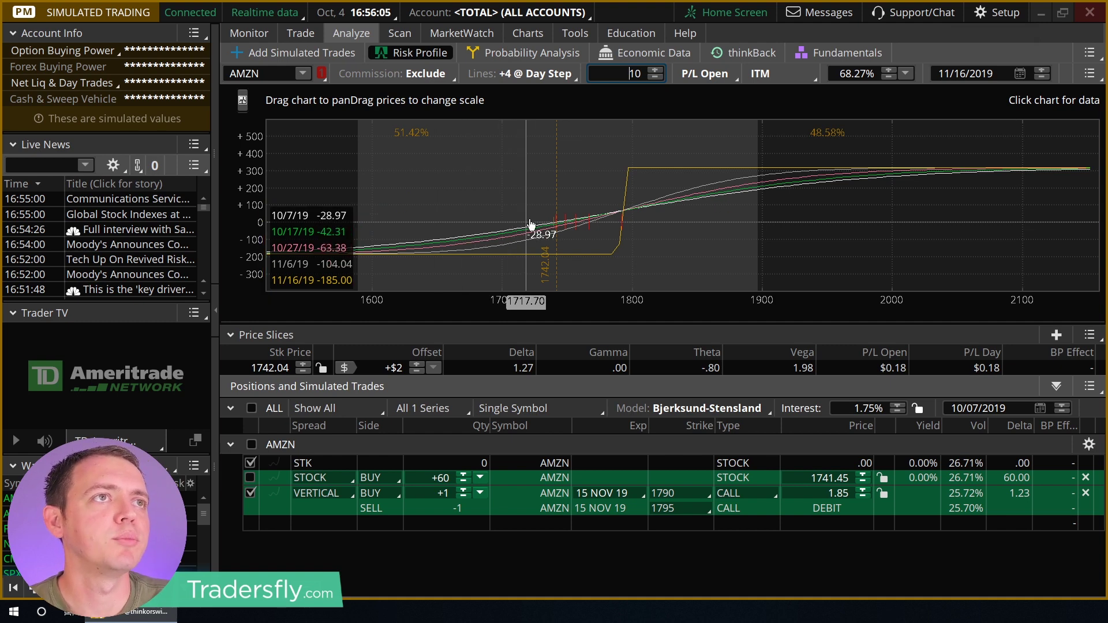
Examine the stepped payoff curves closely and set the risk profile lines back to +1 @ Expiration.
left_click_drag(254, 168, 258, 117)
left_click_drag(702, 180, 539, 210)
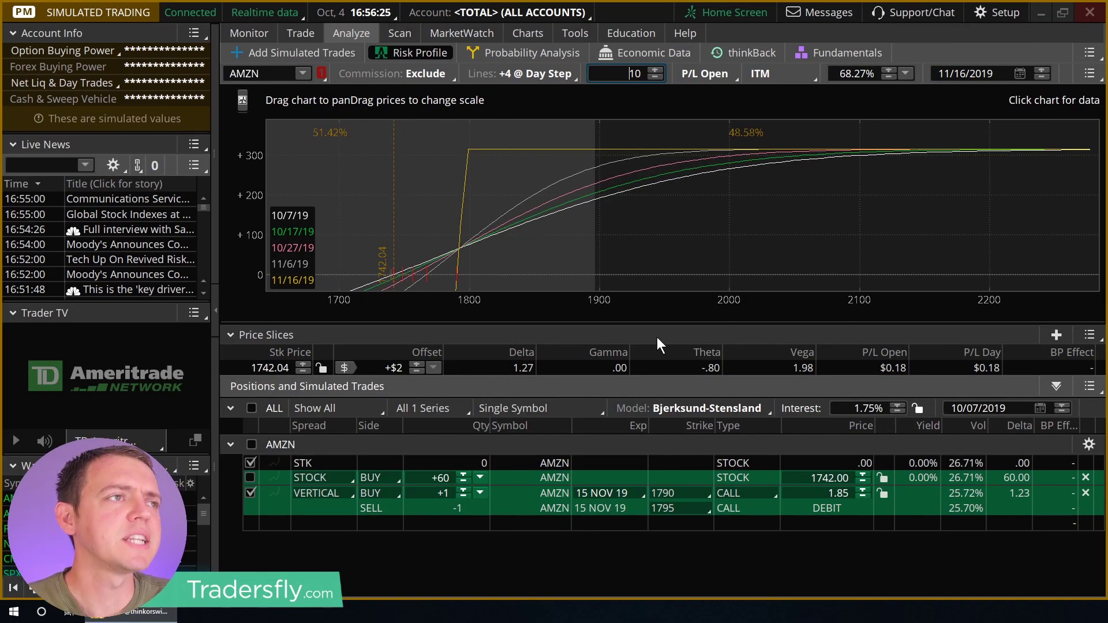
left_click_drag(258, 243, 258, 178)
left_click(535, 72)
mouse_move(537, 193)
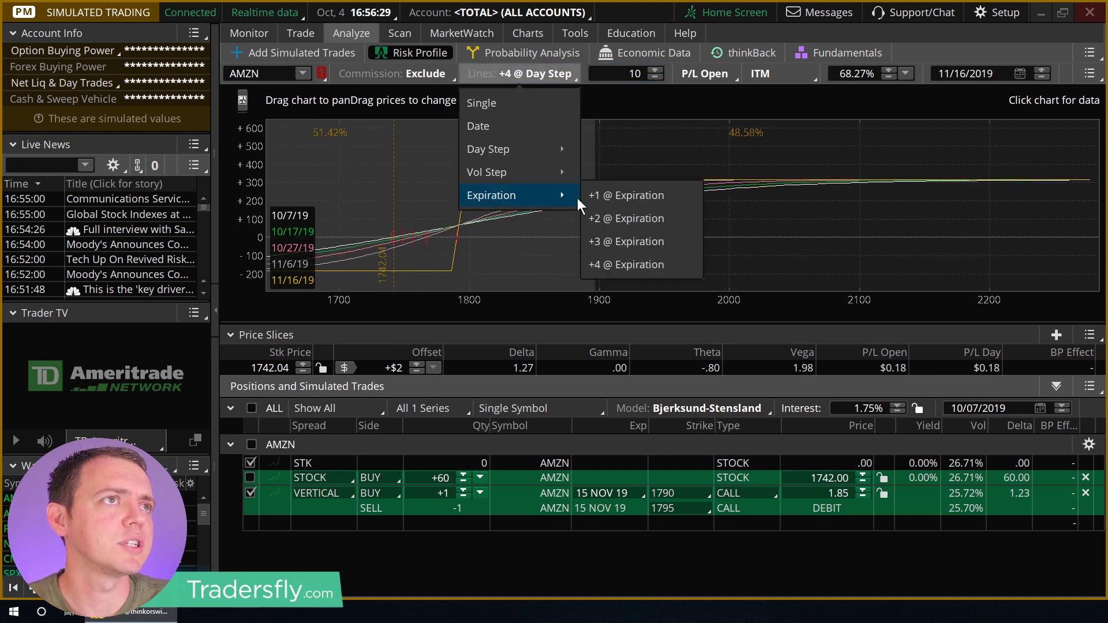
left_click(615, 194)
left_click_drag(433, 185, 528, 162)
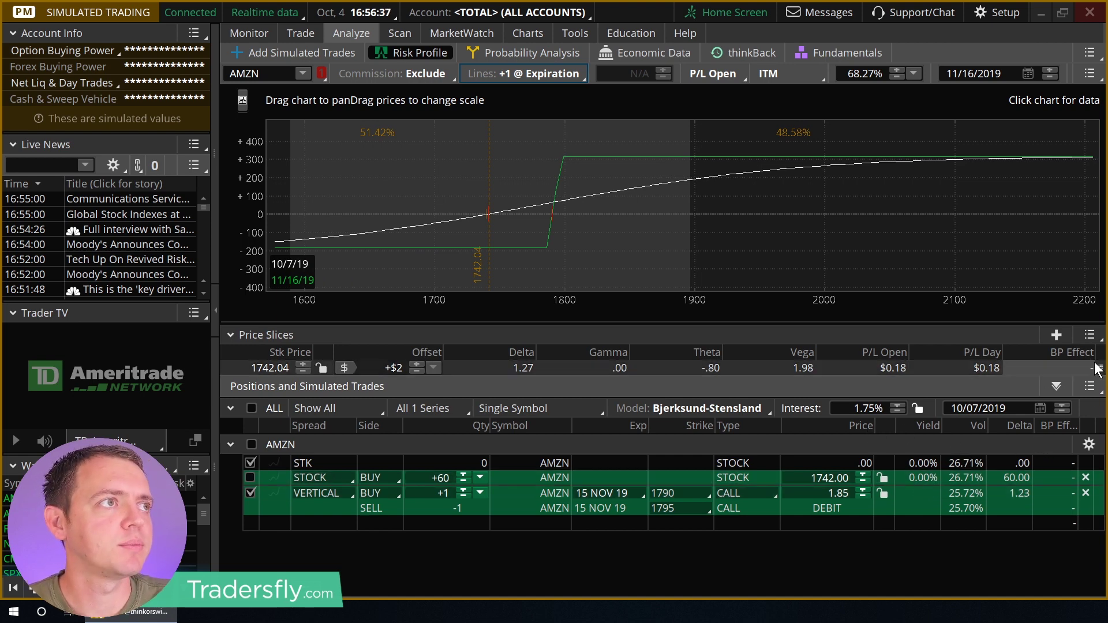
Add a second price slice and set the first slice's offset to $0.
right_click(1079, 375)
left_click(1035, 392)
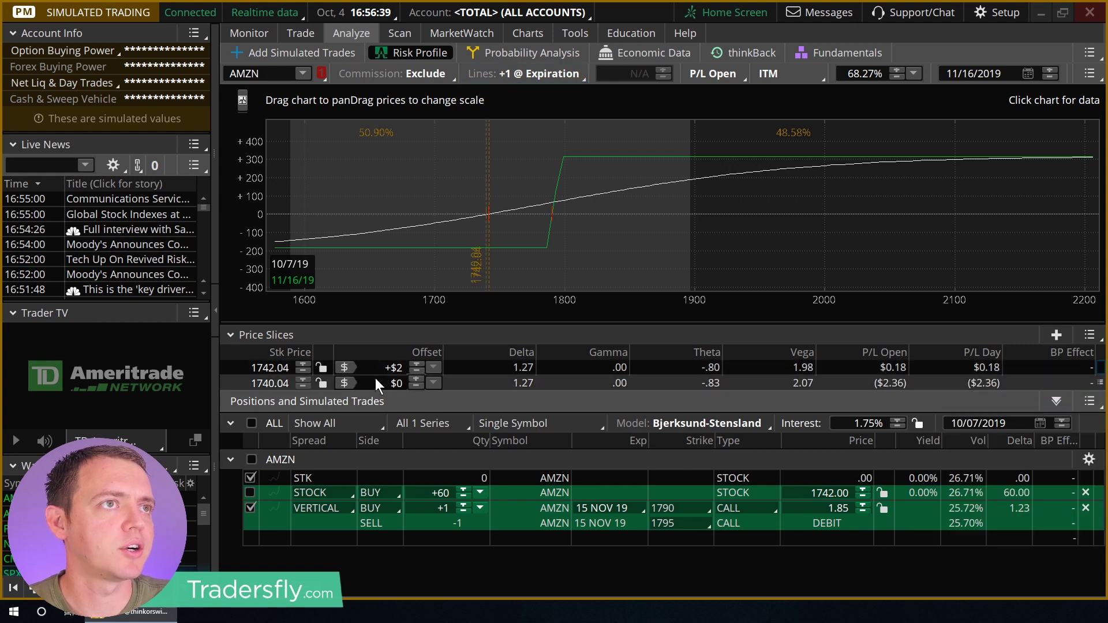
left_click(433, 370)
left_click(357, 225)
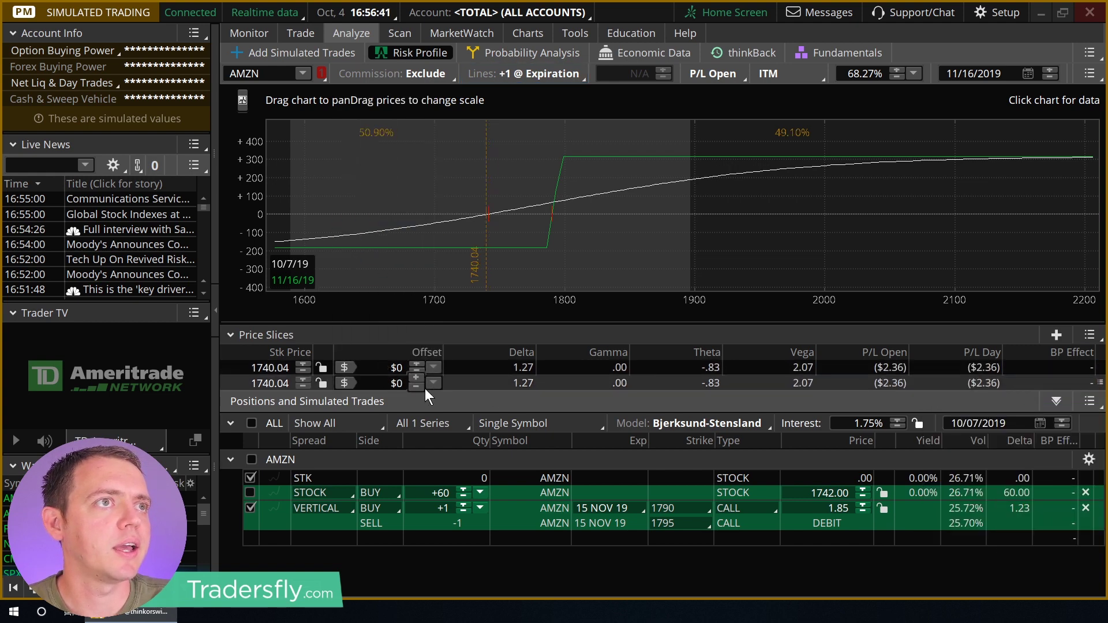
Switch the second price slice's offset to percent and set it to +5%.
left_click(343, 383)
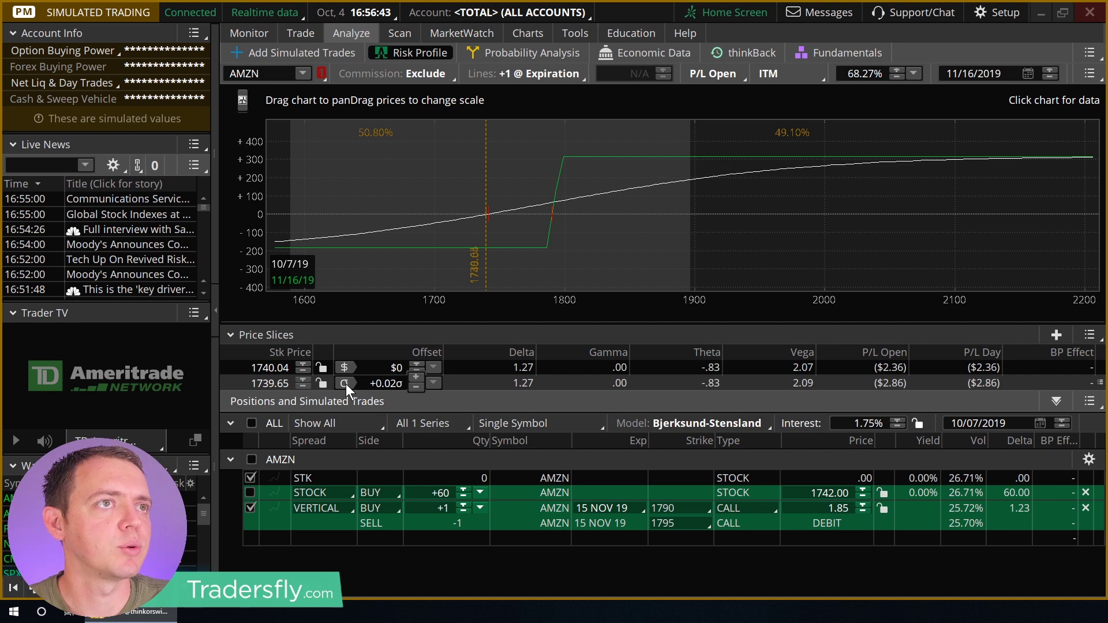
left_click(346, 383)
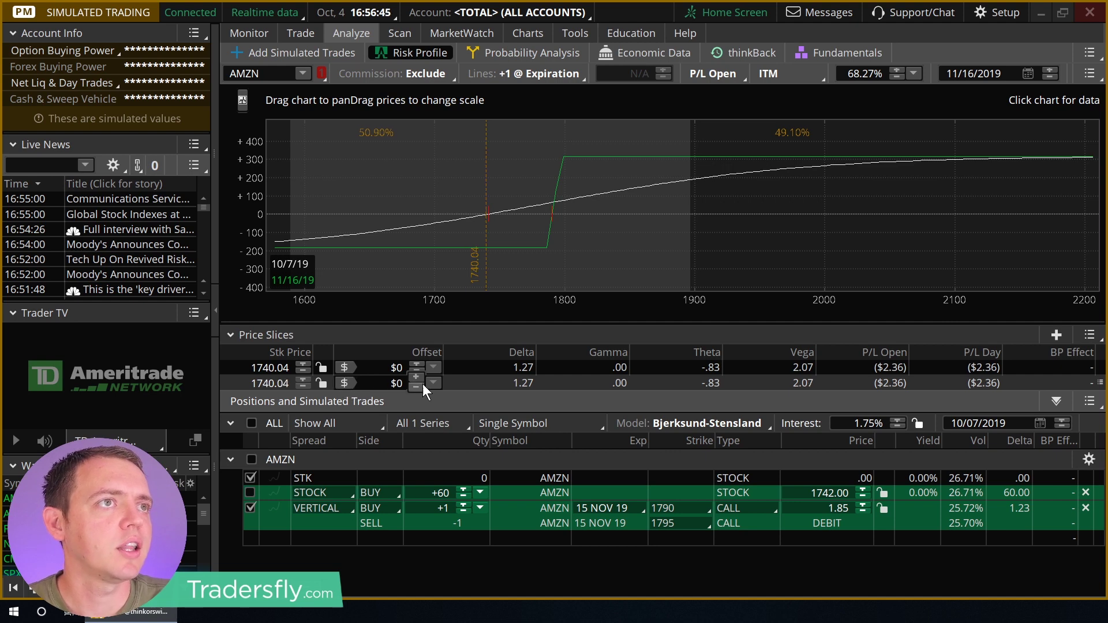
left_click(432, 383)
left_click(434, 383)
left_click(343, 383)
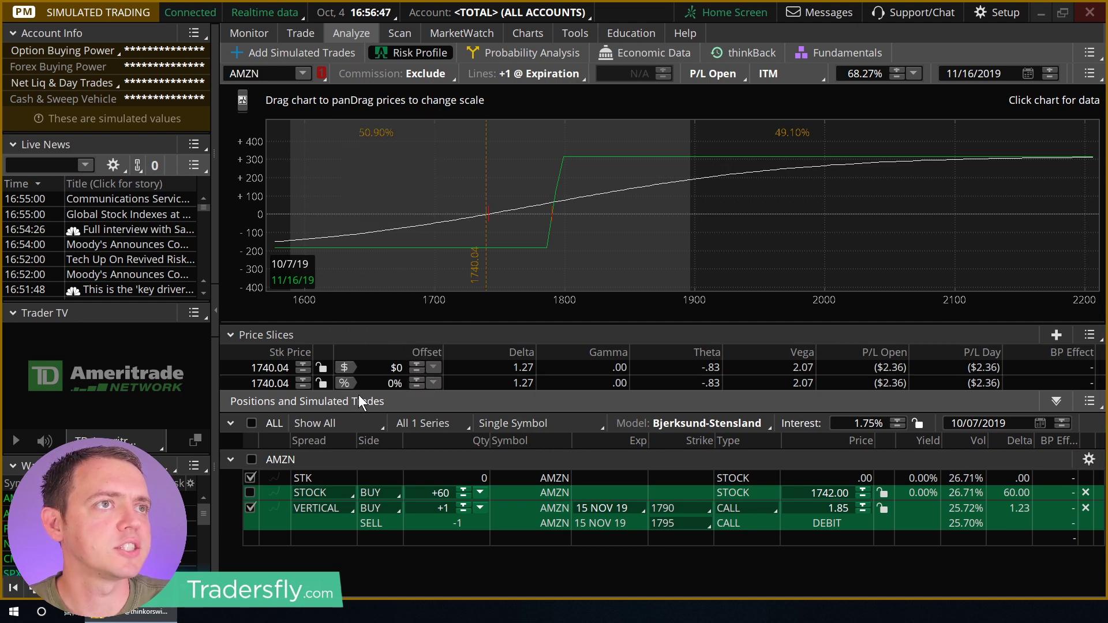
left_click(434, 384)
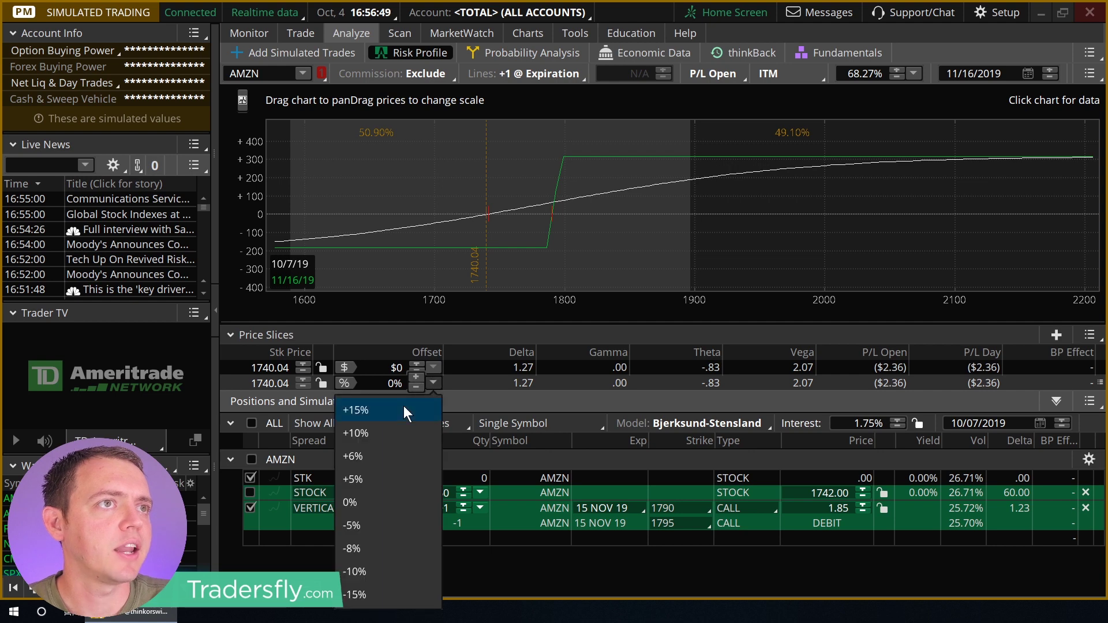
left_click(375, 472)
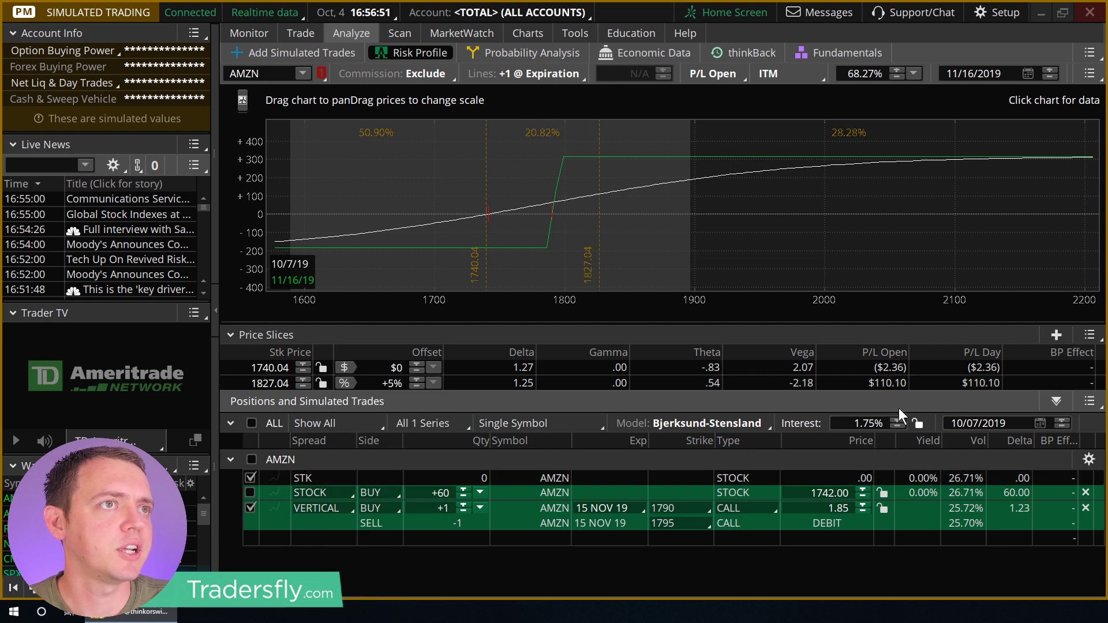
Add a third price slice, switch its offset to percent and set it to -5%.
left_click(1099, 369)
left_click(1036, 388)
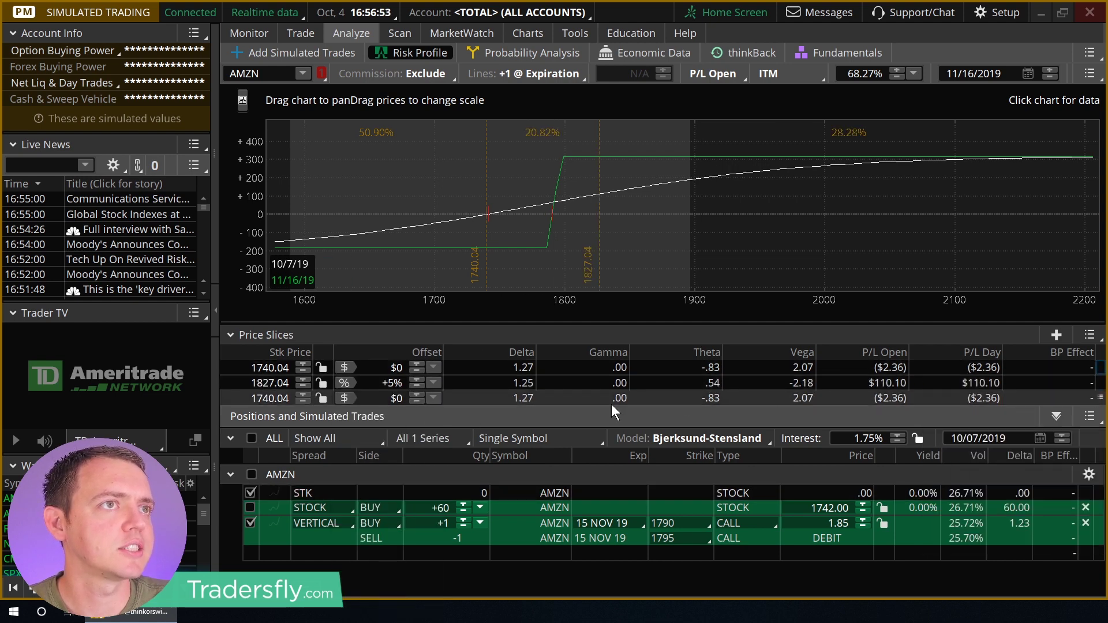
left_click(342, 398)
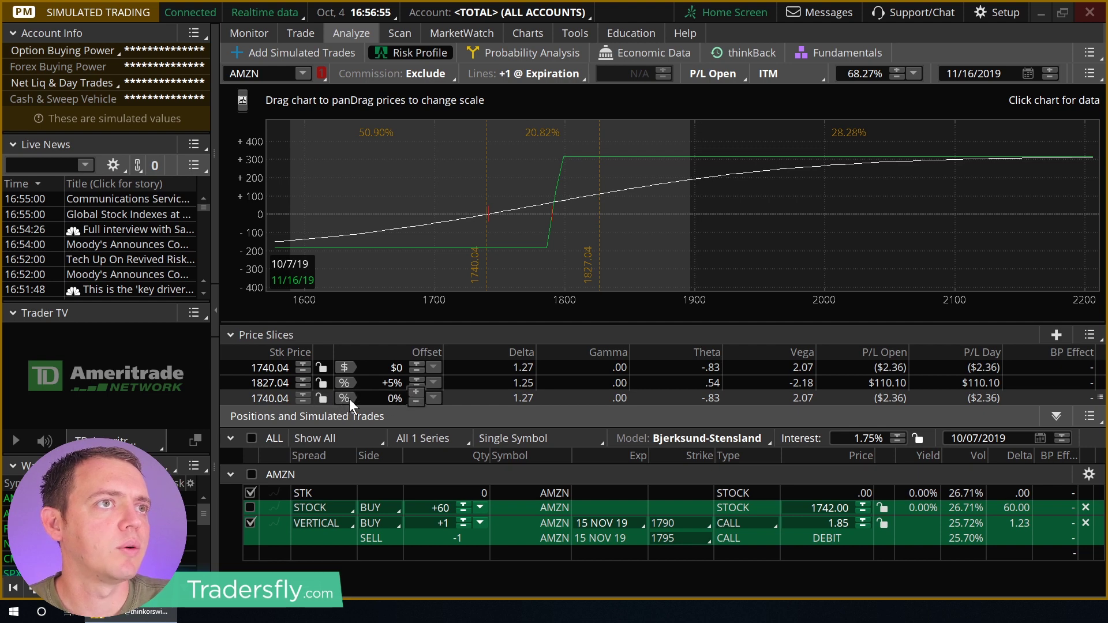
left_click(433, 398)
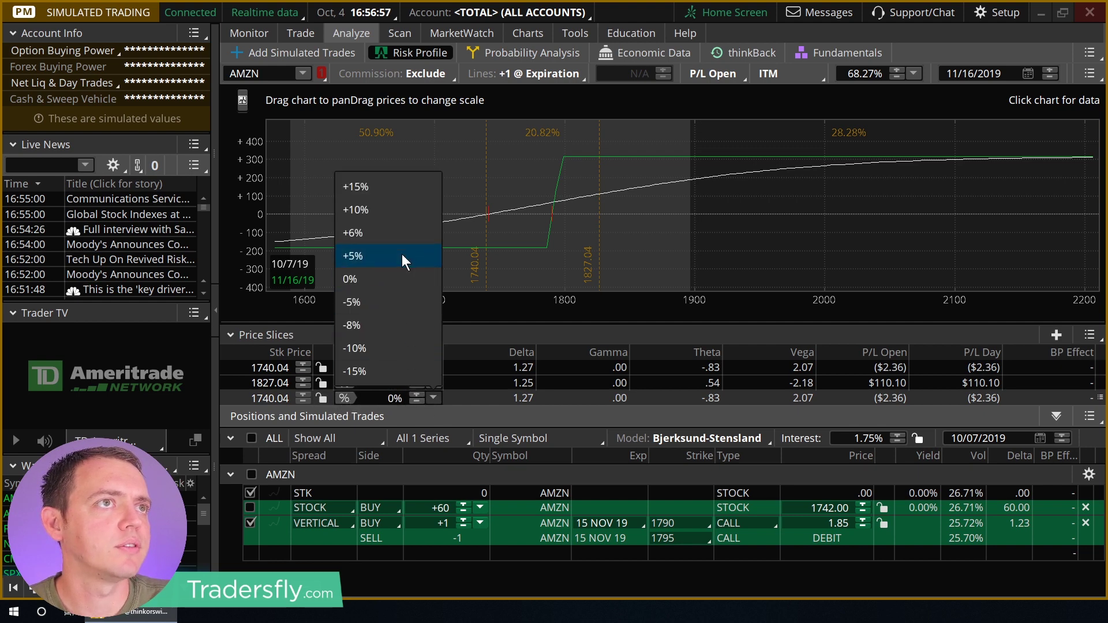
left_click(385, 304)
Switch the offsets of the second and third price slices from percent to dollar amounts.
left_click(345, 384)
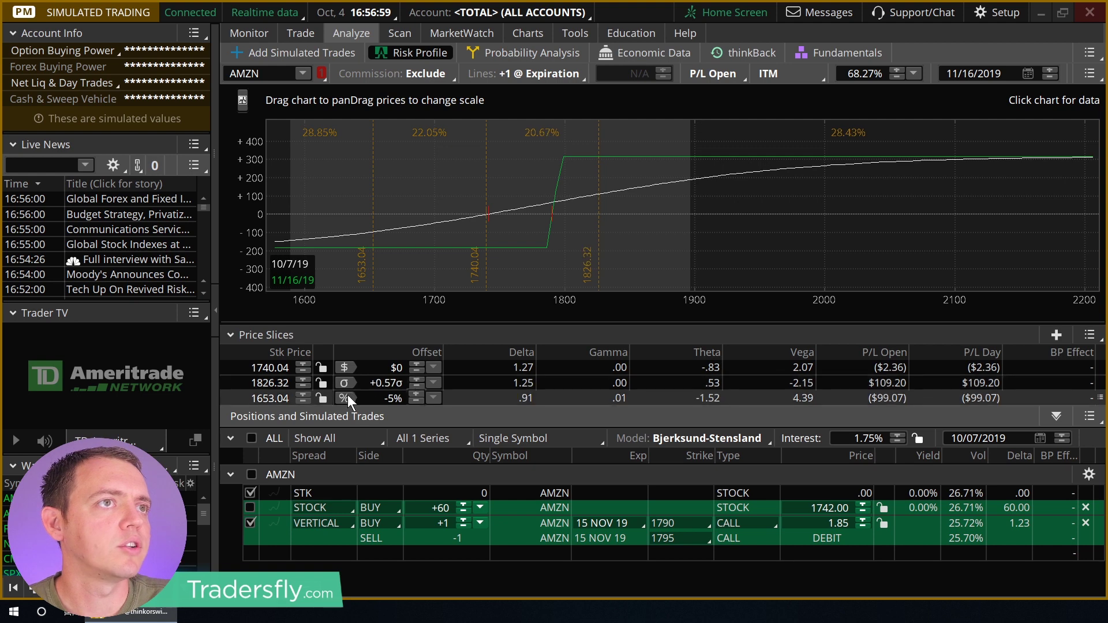
left_click(341, 385)
left_click(342, 386)
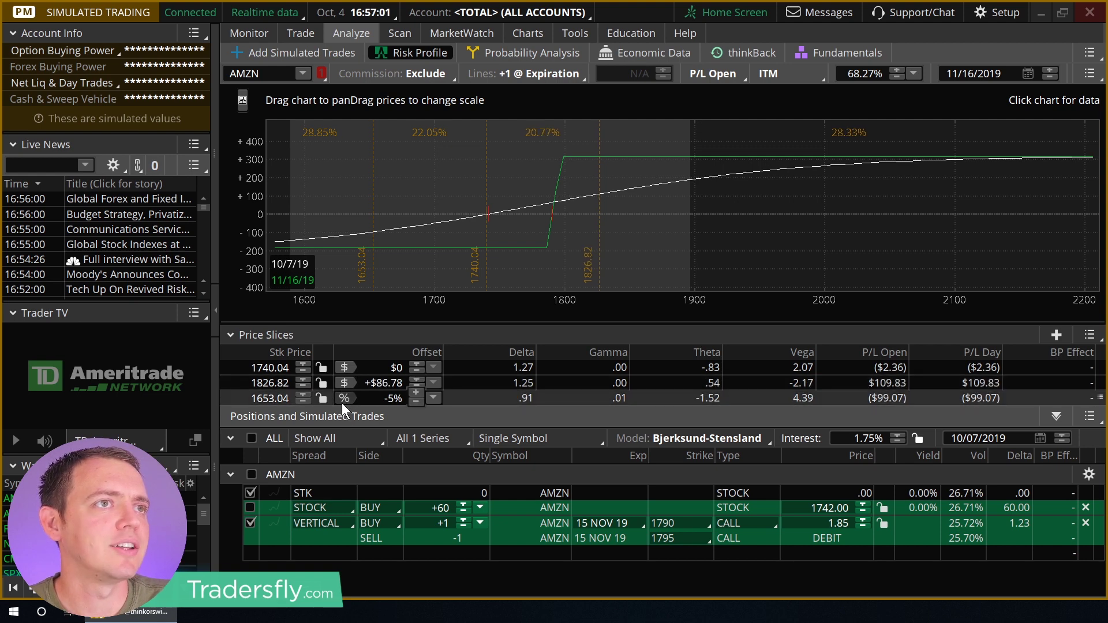
left_click(342, 402)
left_click(344, 403)
left_click(344, 403)
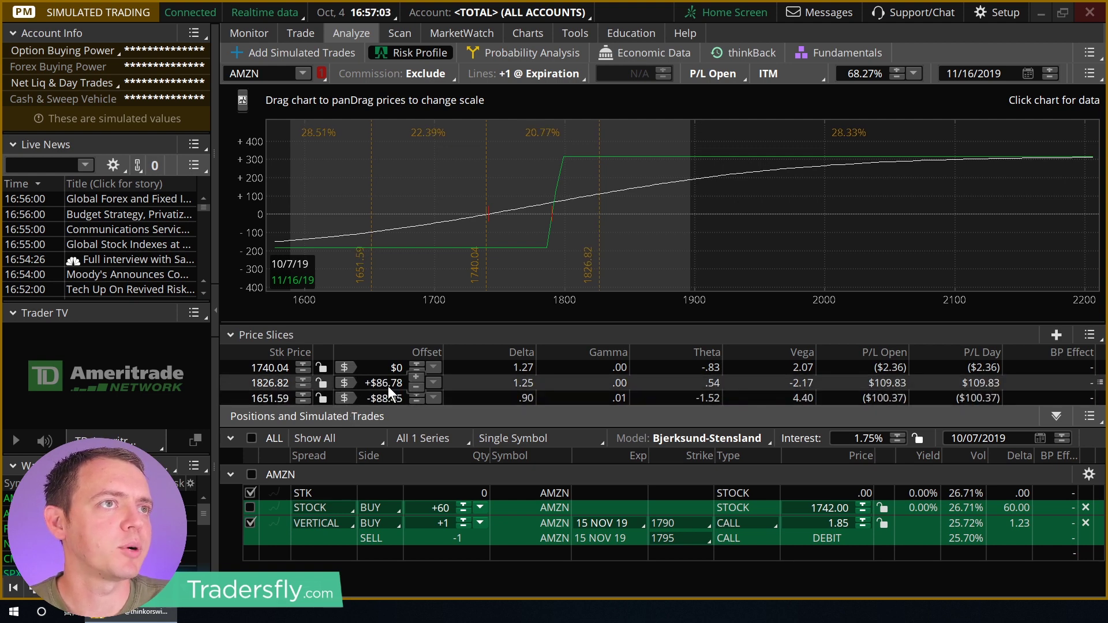
Set the second price slice's offset to +$10 and the third's to -$10, and inspect the slices on the chart.
left_click(432, 384)
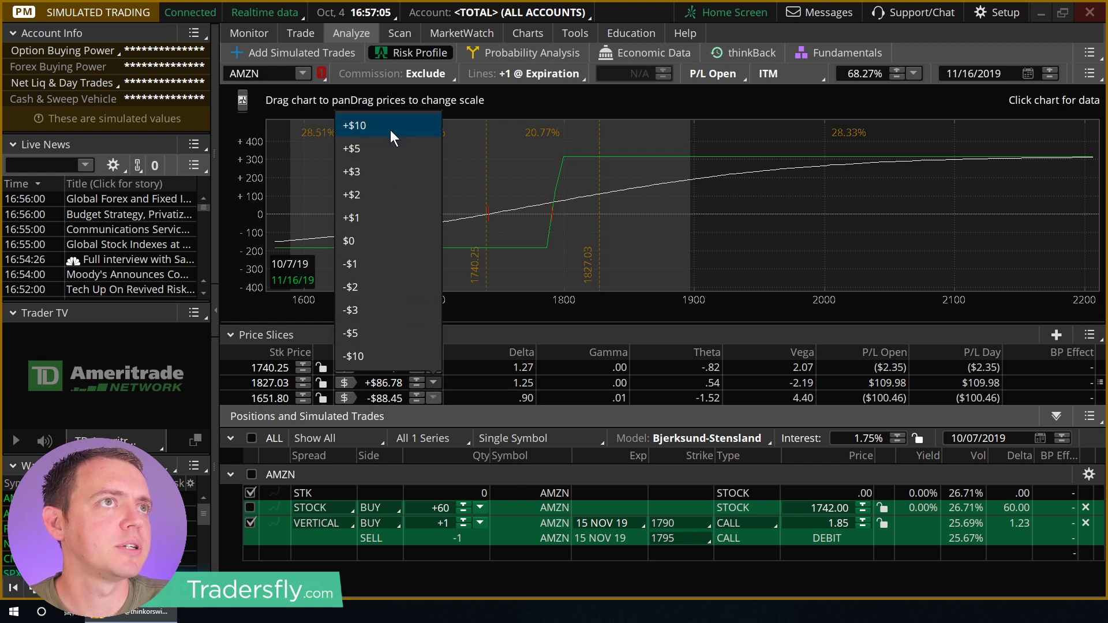
left_click(390, 130)
left_click(433, 397)
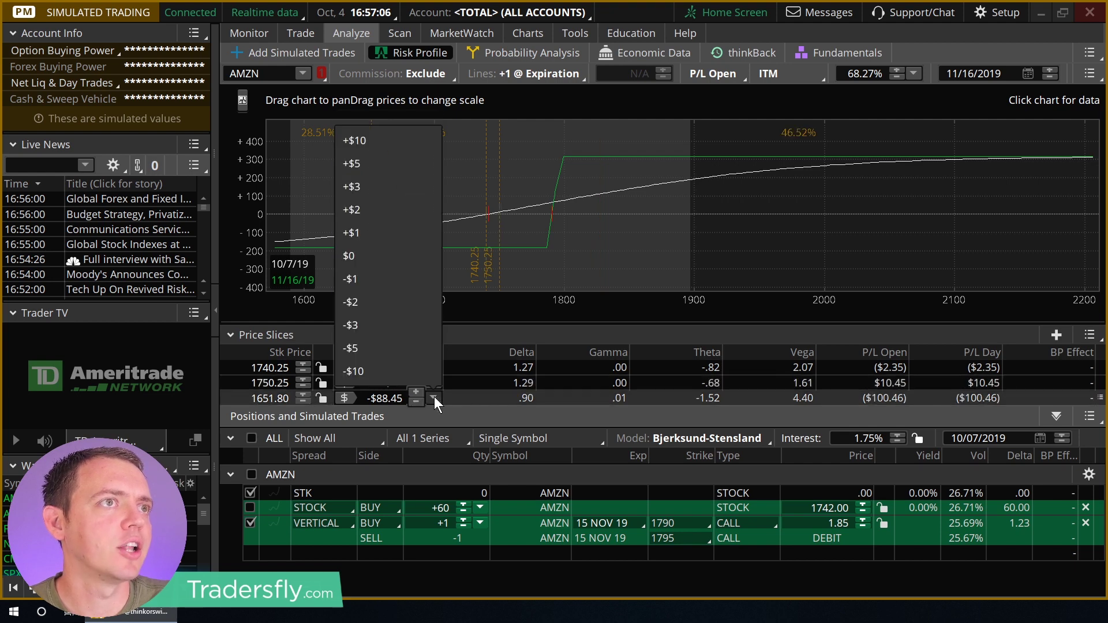
left_click(375, 370)
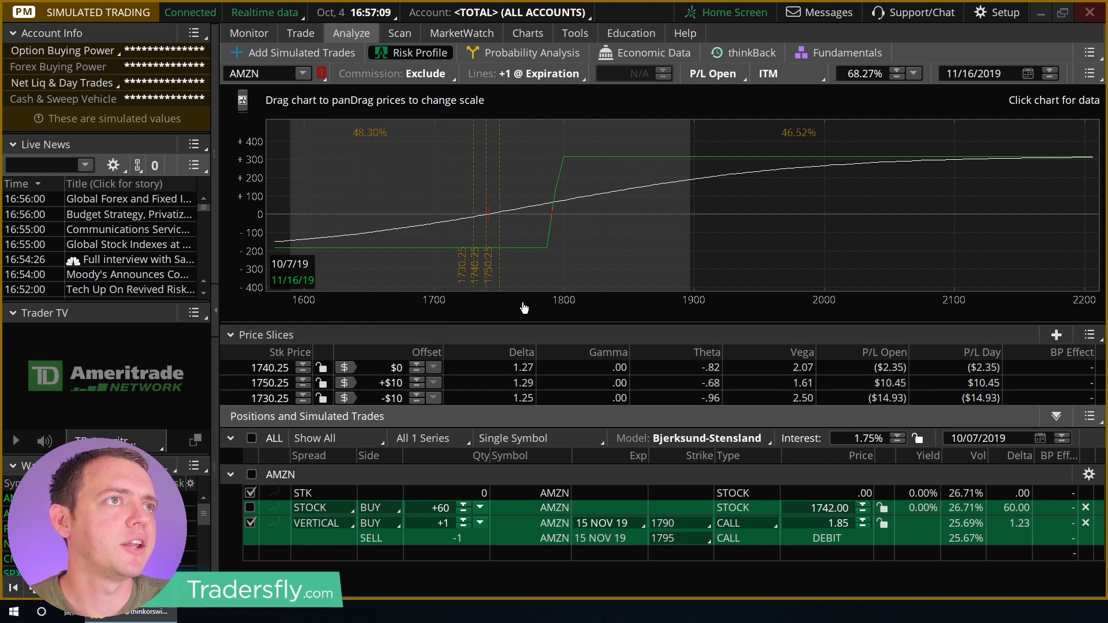
left_click_drag(524, 308, 701, 309)
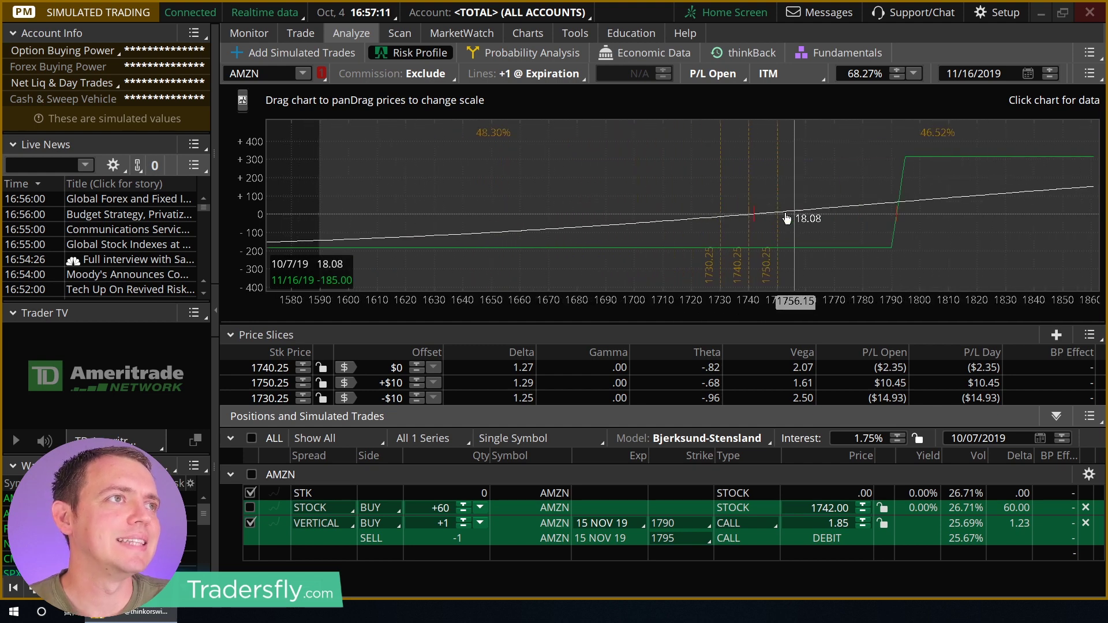
left_click_drag(910, 265, 744, 267)
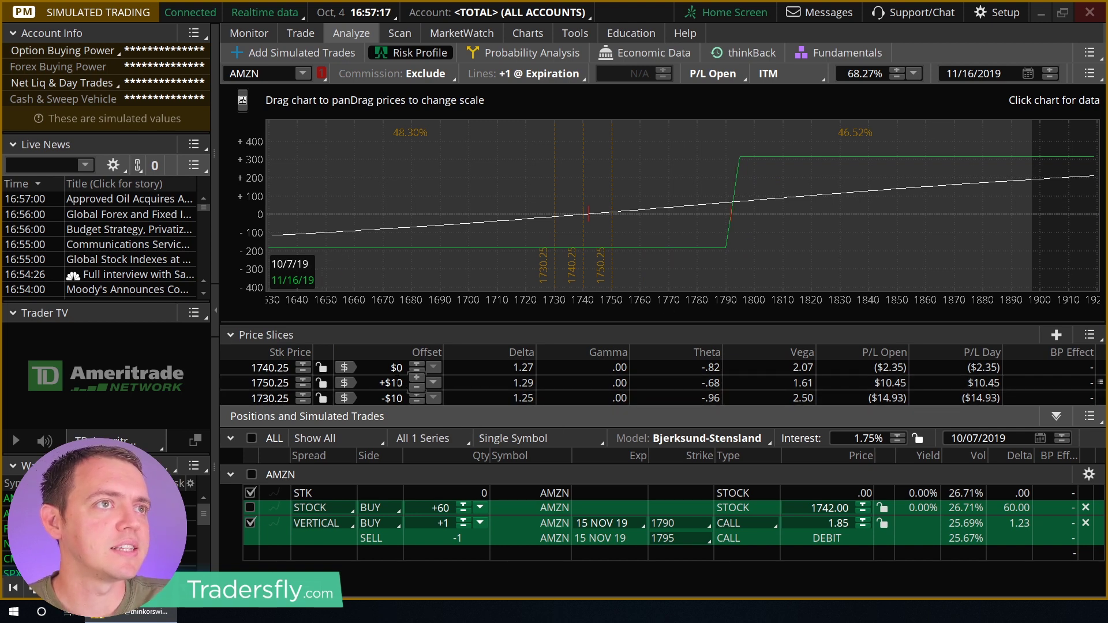
Widen the price slices by setting the third slice's offset to -$100 and the second's to +$100.
left_click(397, 397)
type("0")
key("Return")
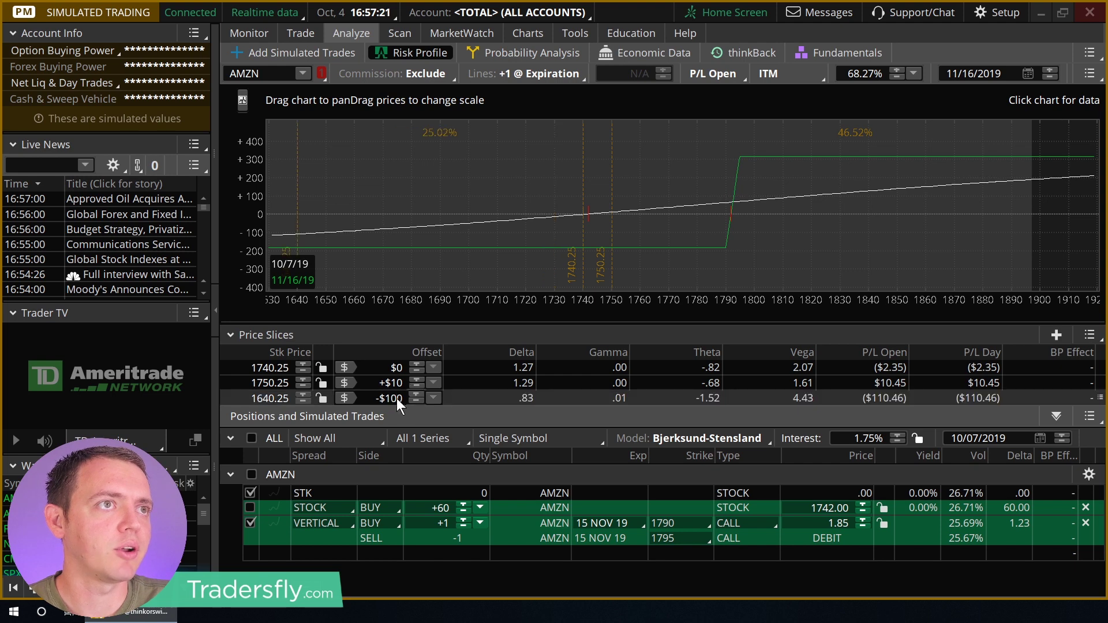
type("0")
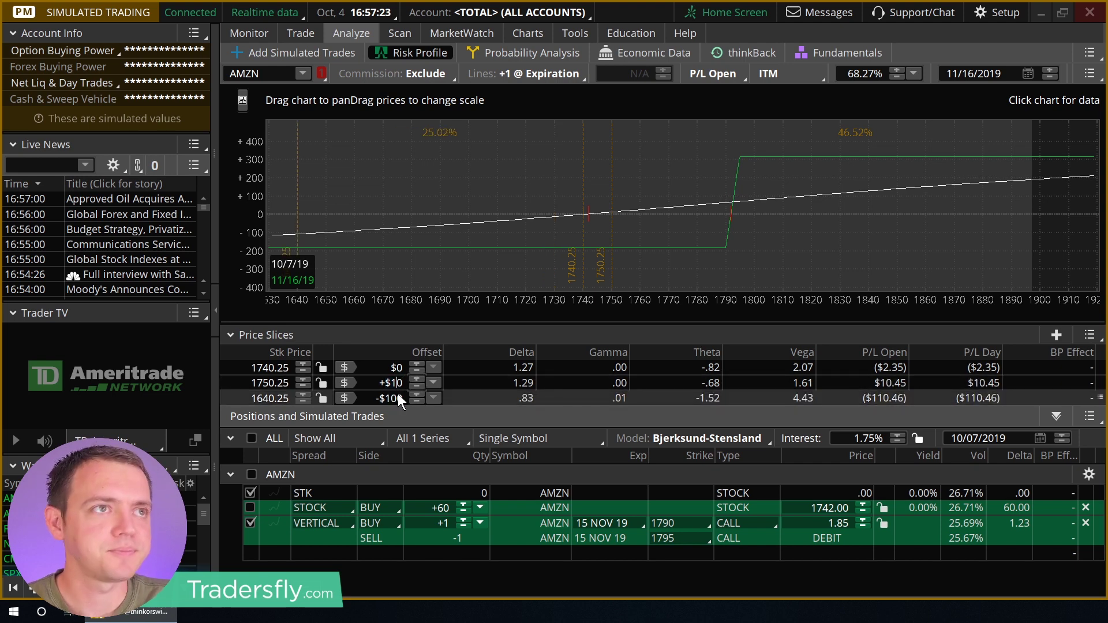
key("Return")
left_click_drag(258, 148, 258, 173)
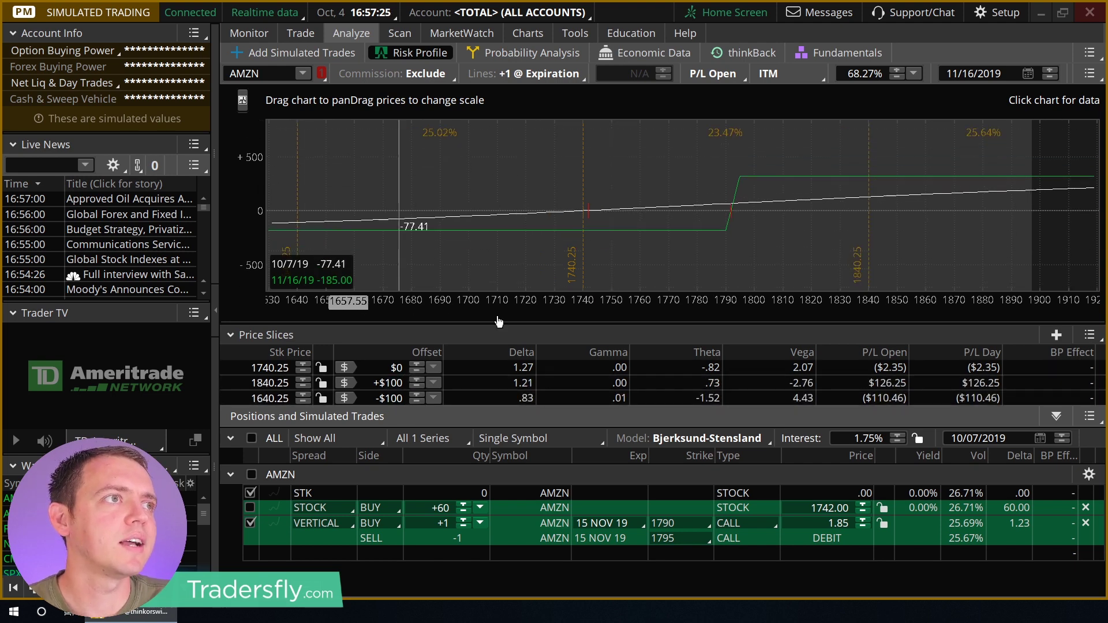
left_click_drag(583, 312, 512, 309)
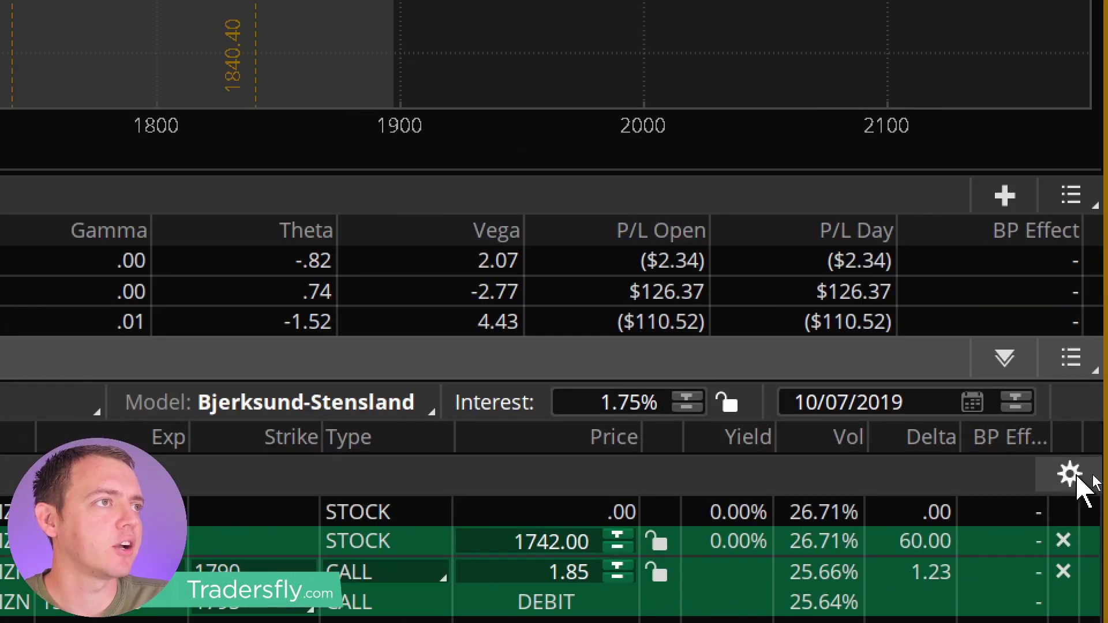
Show the additional parameters for AMZN and set the volatility adjustment to +15%.
left_click(1081, 479)
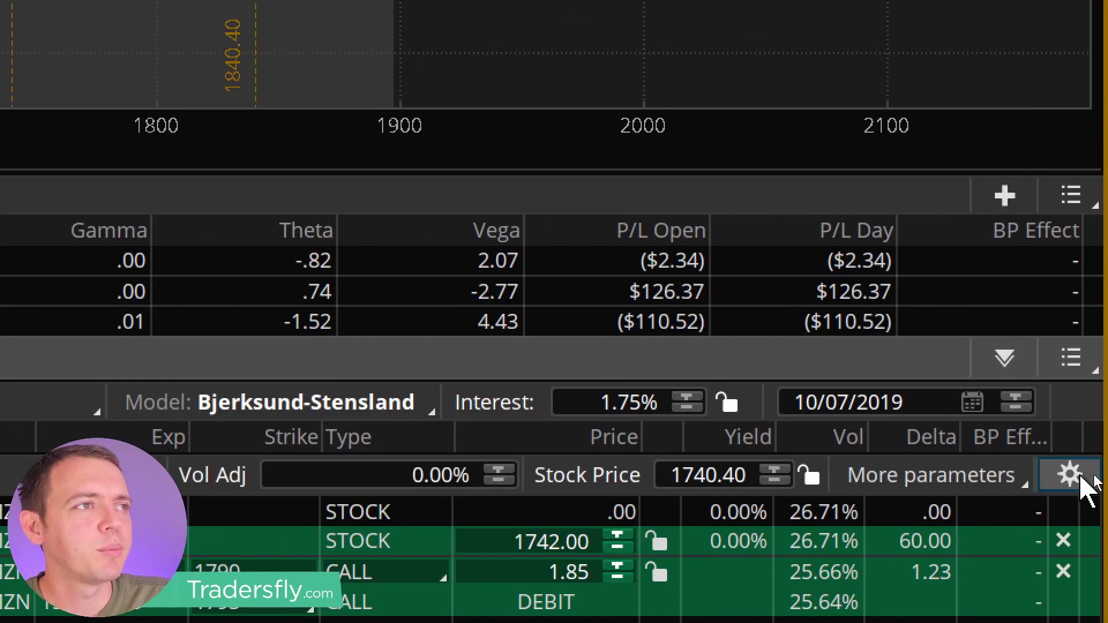
left_click(402, 476)
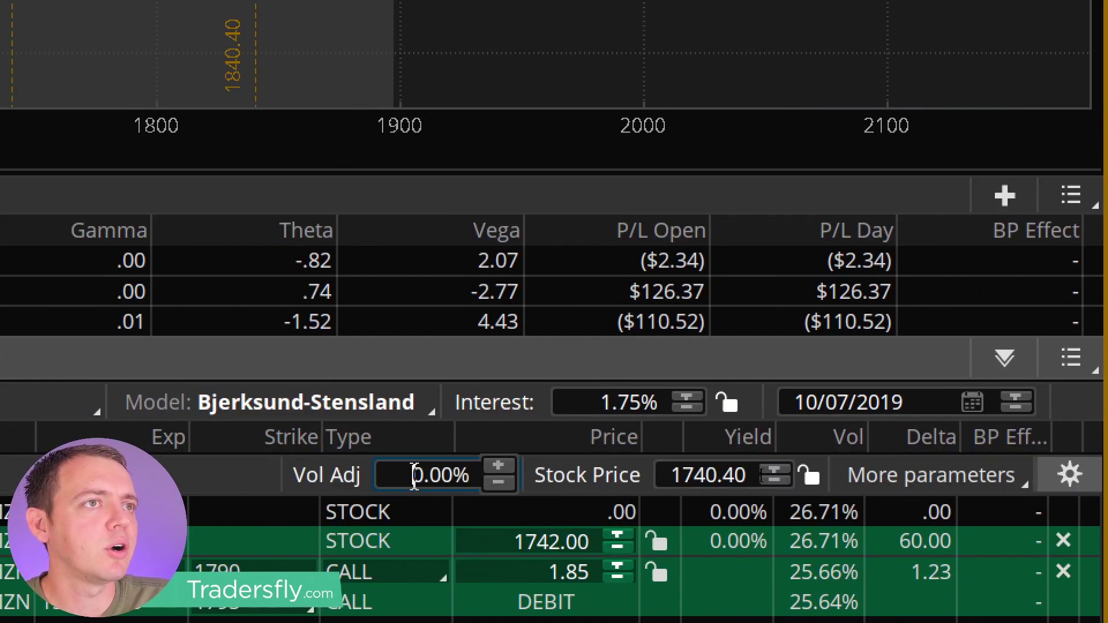
type("15")
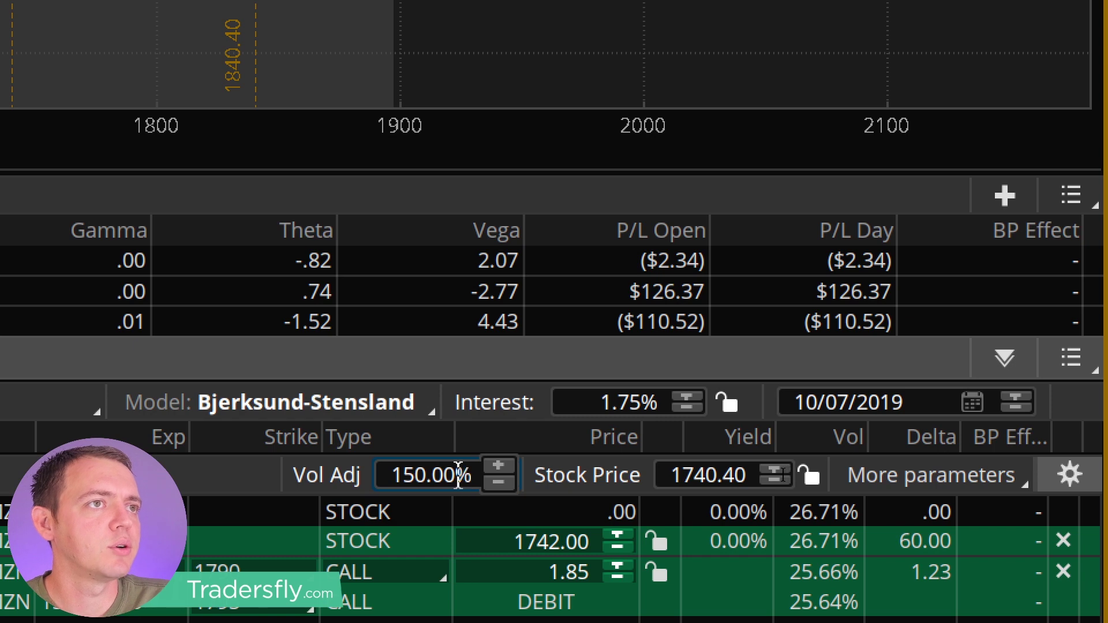
key("Delete")
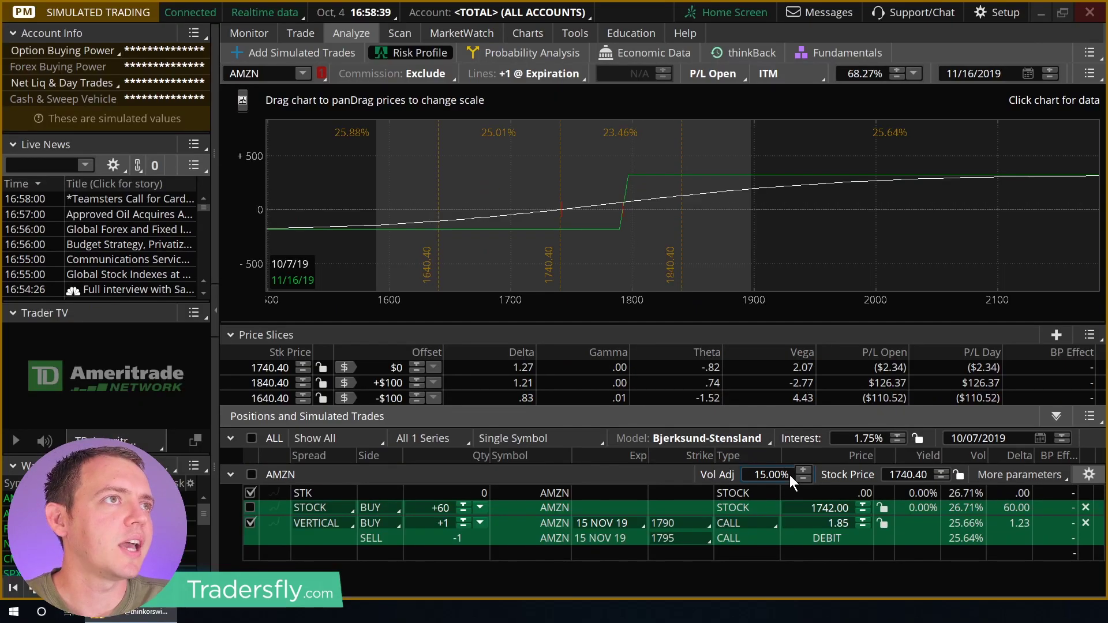
key("Return")
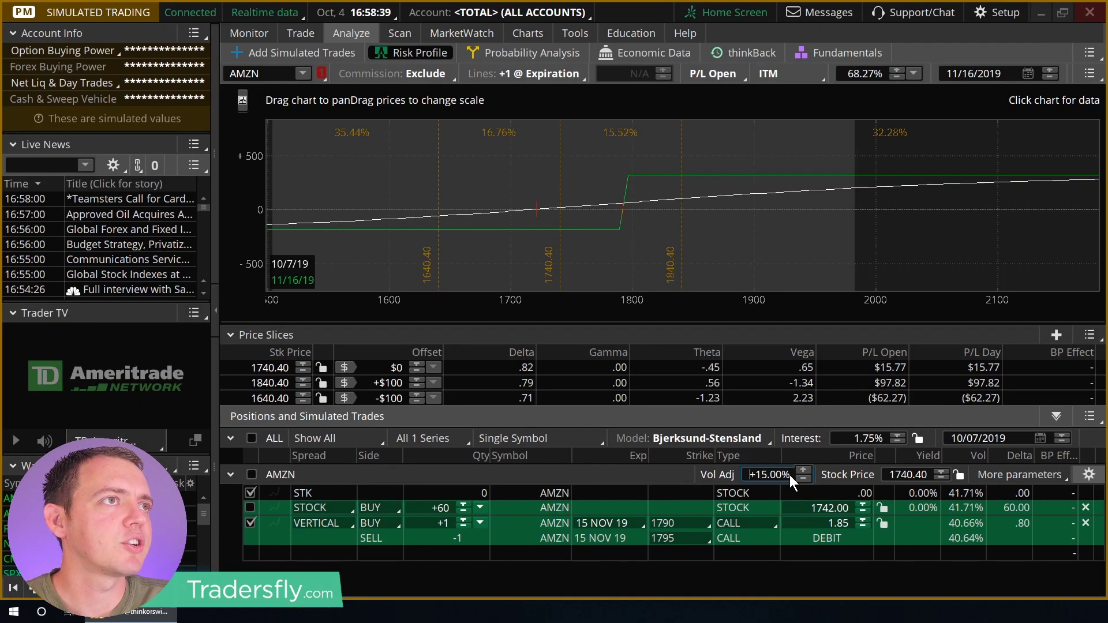
double_click(750, 474)
key("BackSpace")
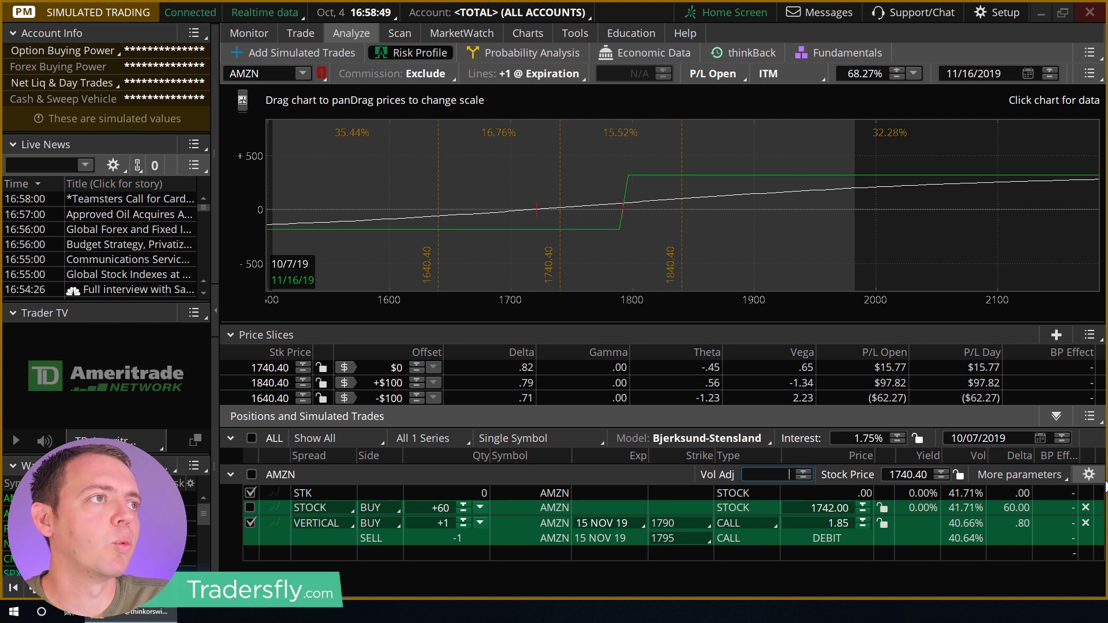
Exclude the call vertical from the risk profile and analyze a simulated buy calendar on the 15 NOV 19 1765 call.
left_click(250, 520)
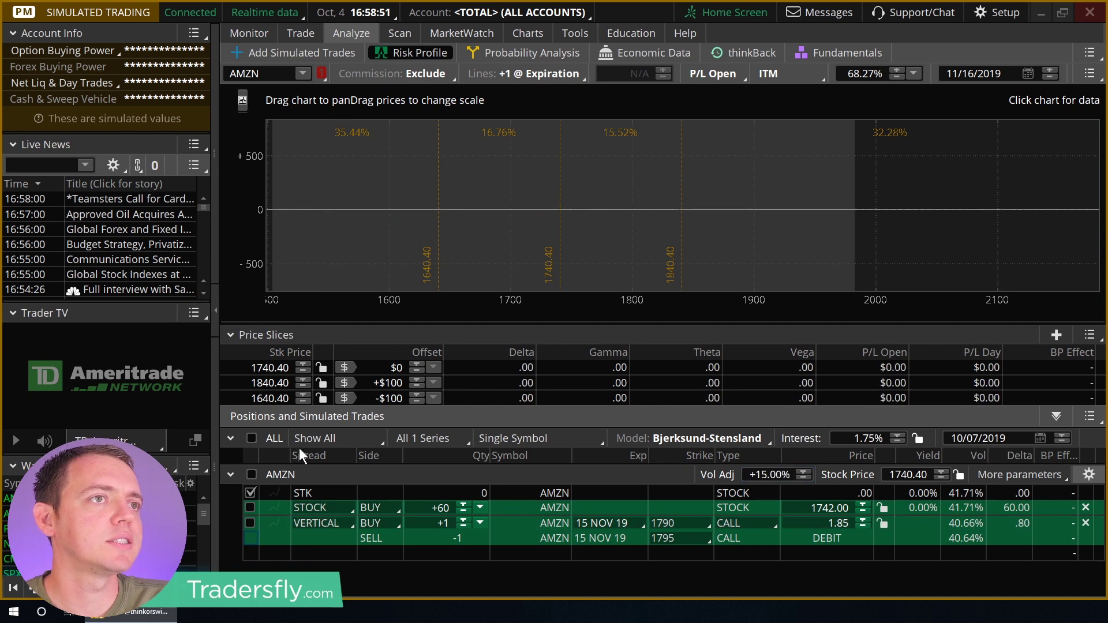
left_click(301, 33)
left_click(306, 295)
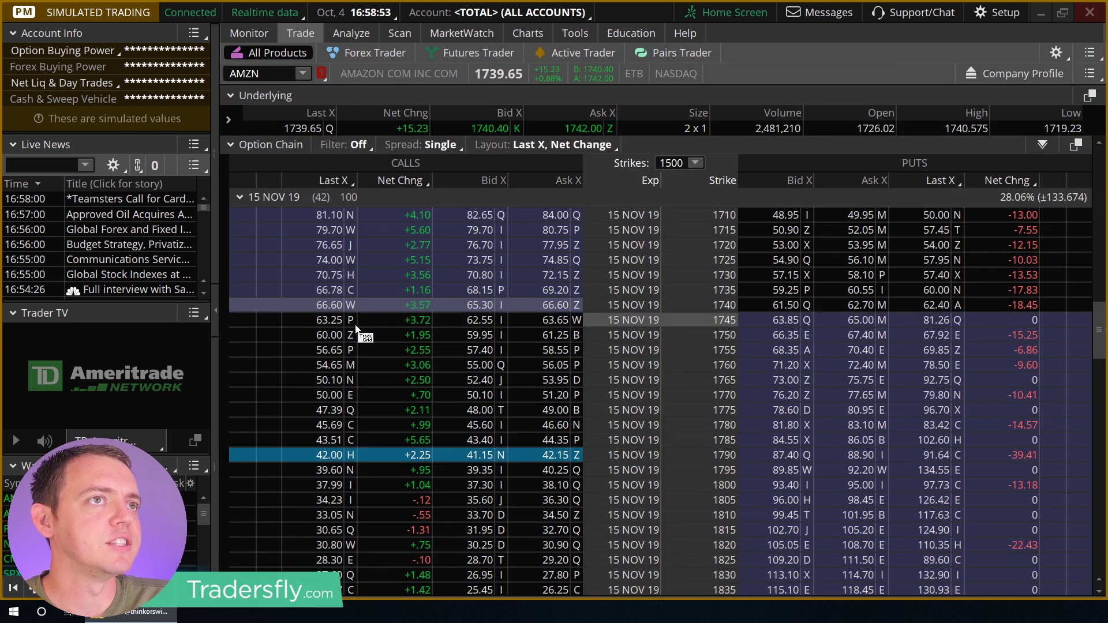
scroll(404, 346, "down", 2)
right_click(468, 312)
mouse_move(524, 332)
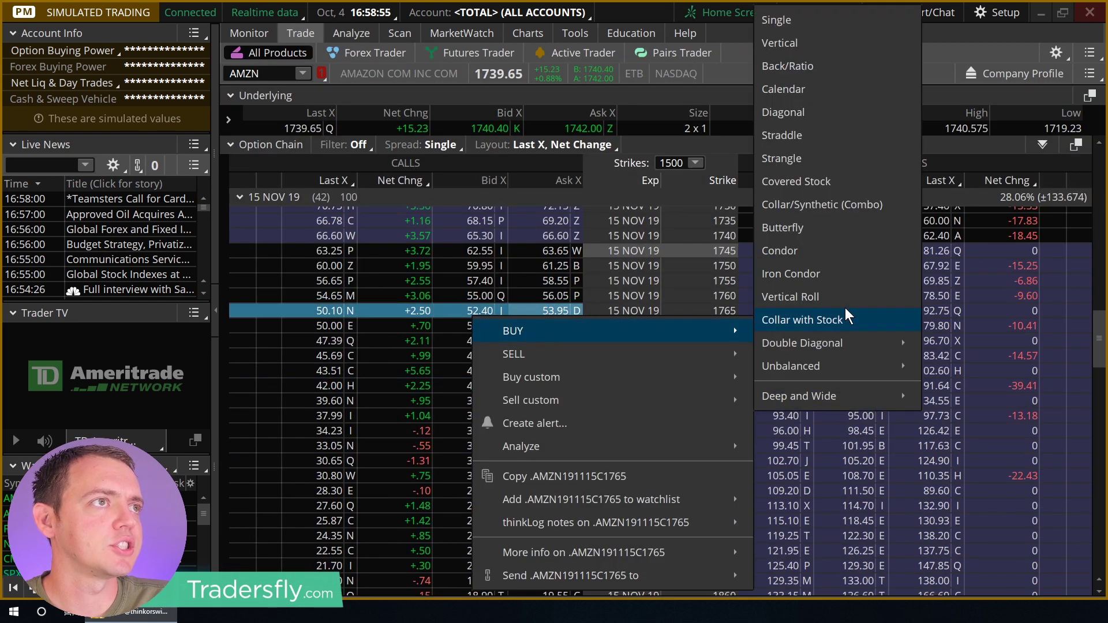
left_click(807, 90)
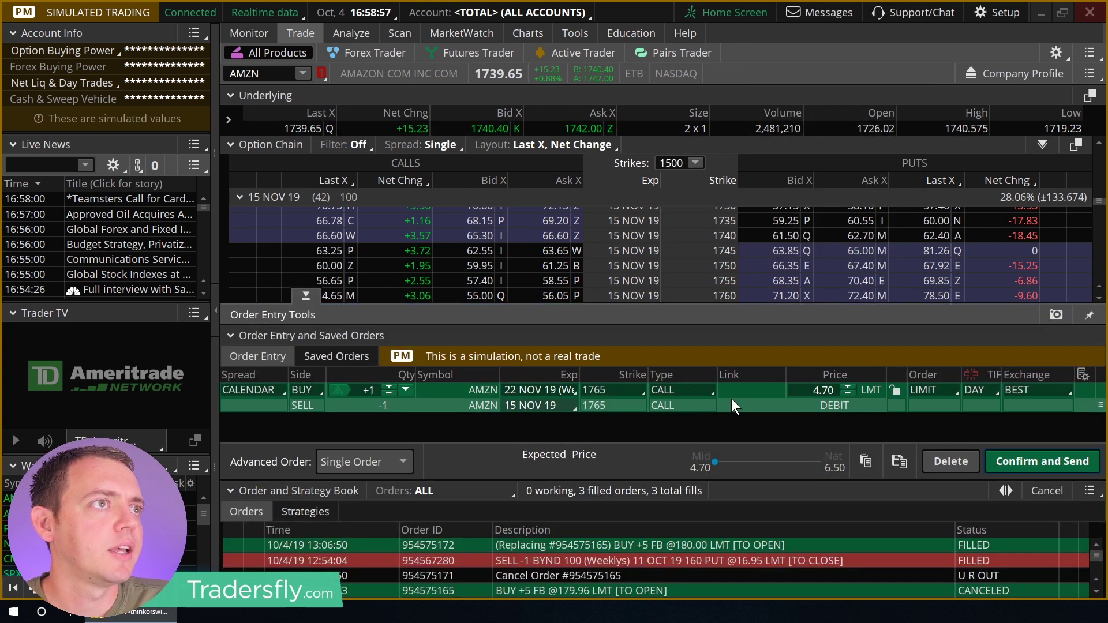
right_click(732, 399)
left_click(779, 489)
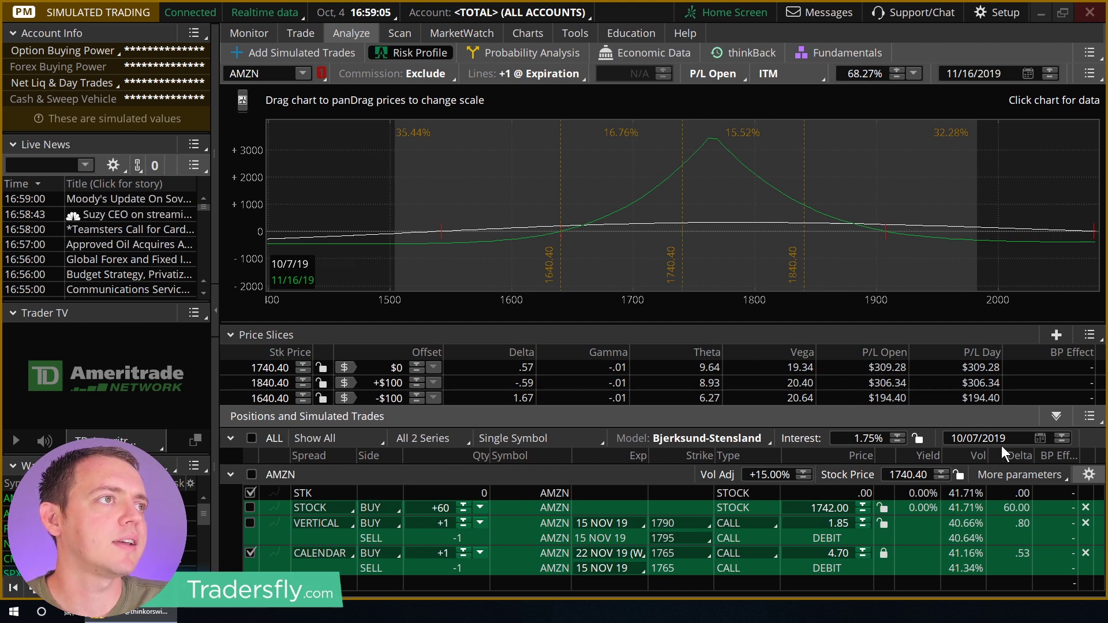
Set the AMZN volatility adjustment to 0% and rescale the profit/loss axis for the calendar.
double_click(773, 475)
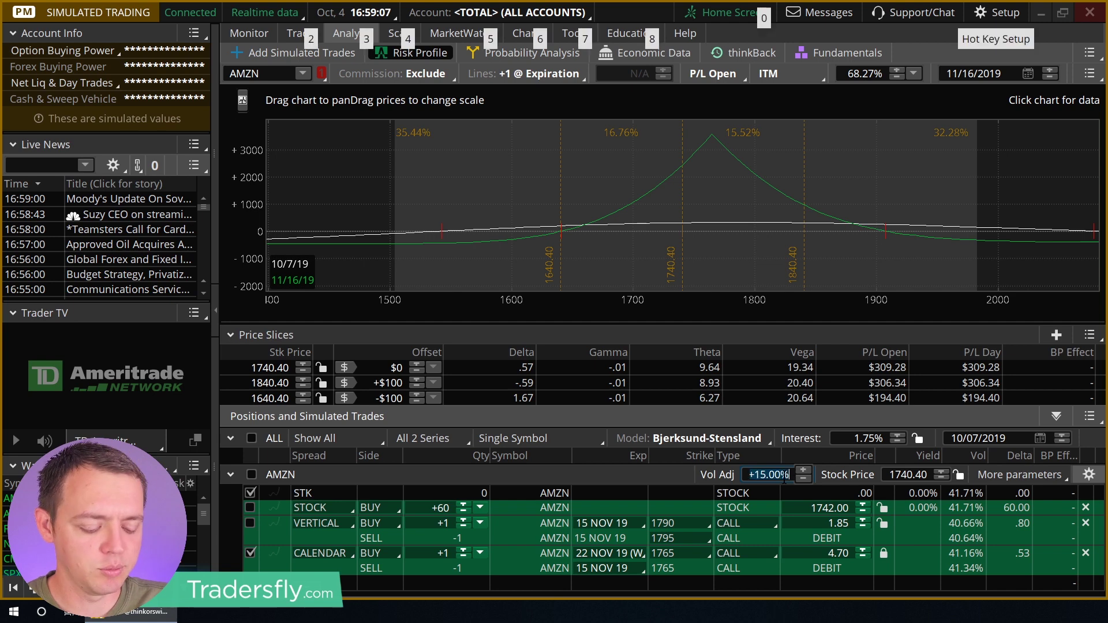
type("0")
key("Return")
left_click_drag(232, 143, 246, 176)
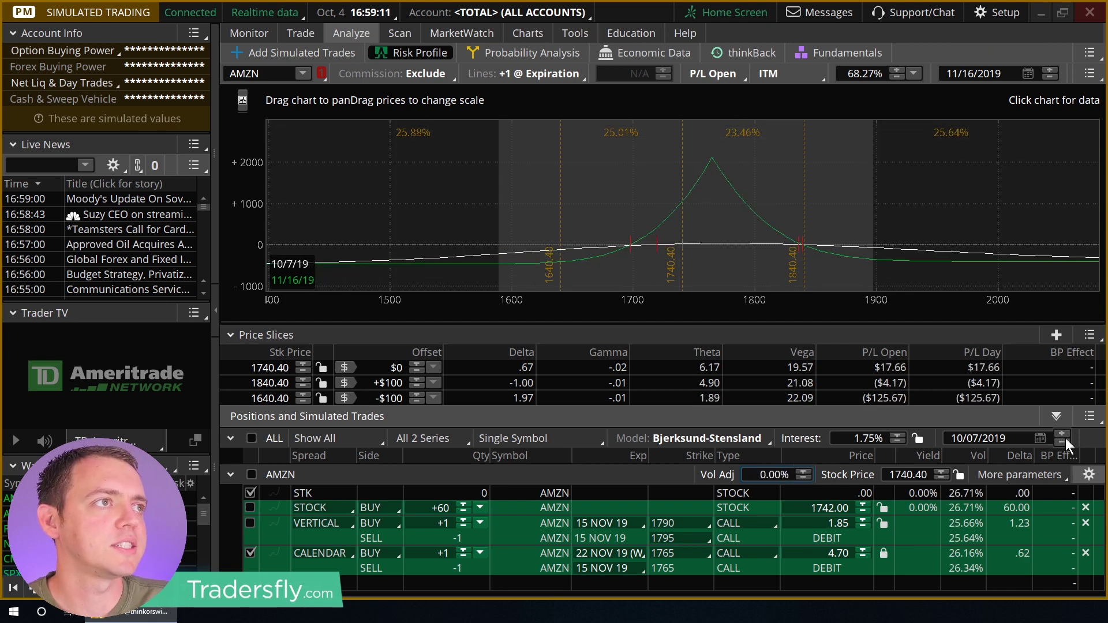
Advance the analysis date to 10/22/2019 and examine the calendar's payoff curve.
left_click(1065, 433)
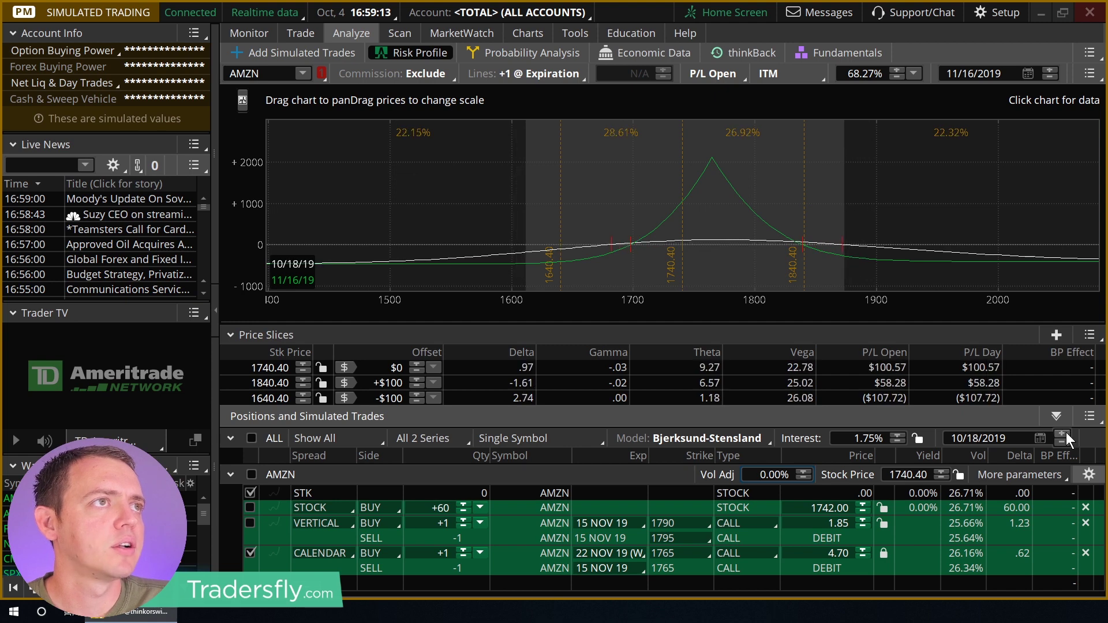
left_click(1065, 433)
left_click(1065, 433)
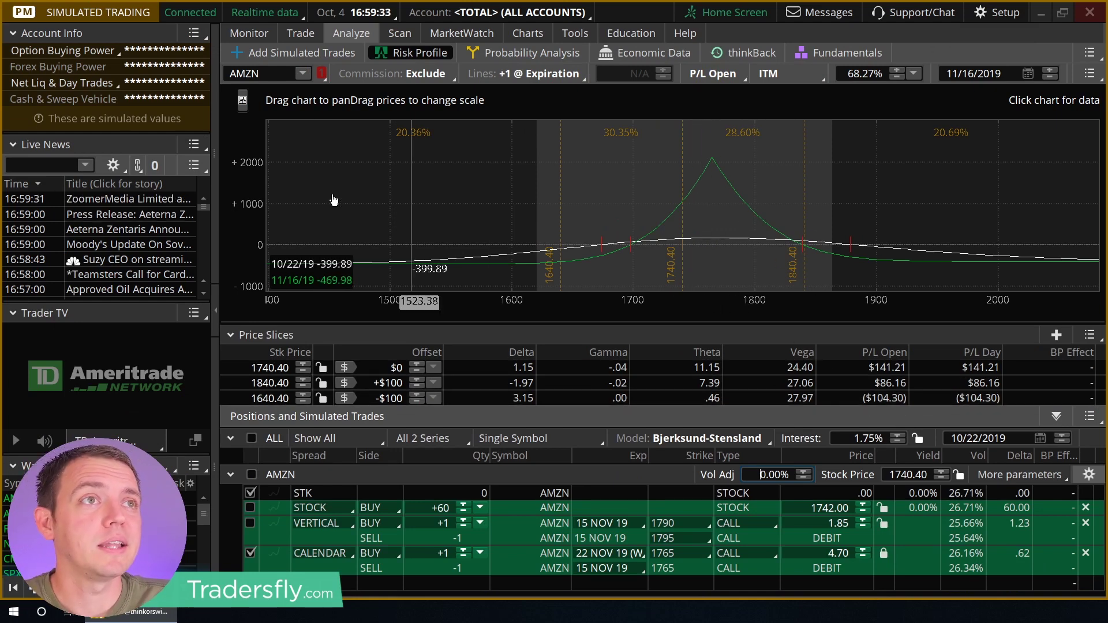
mouse_move(258, 196)
left_mouse_down()
mouse_move(257, 177)
mouse_move(271, 190)
mouse_move(258, 151)
mouse_move(268, 178)
left_mouse_up()
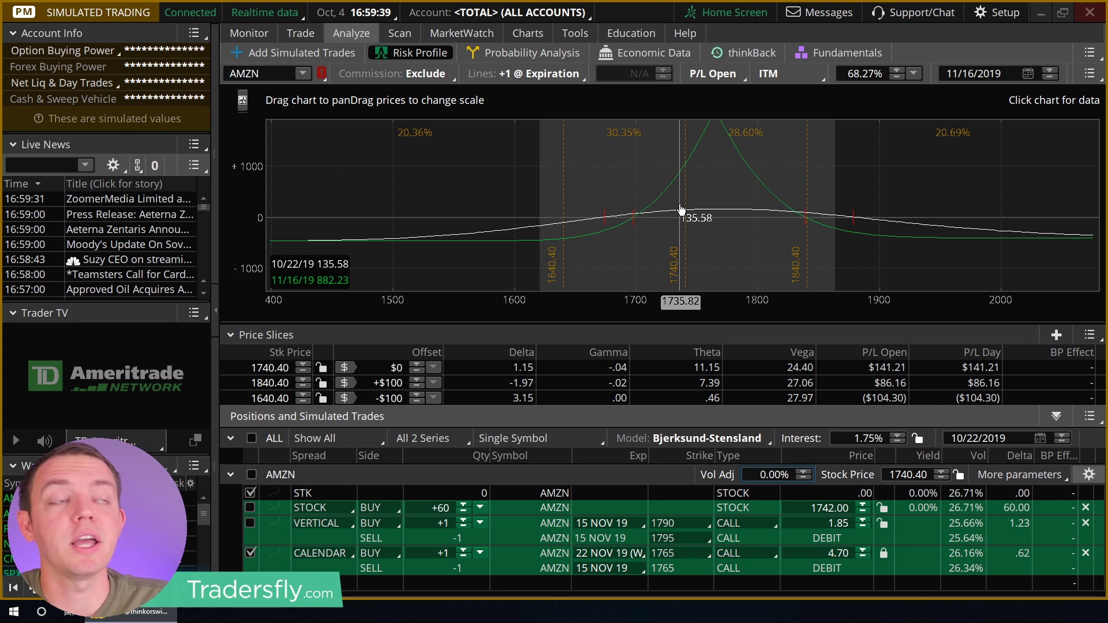
Increase the calendar's quantity to +4 and rescale the chart to show its profit and loss range.
left_click(464, 549)
left_click(465, 549)
left_click(465, 549)
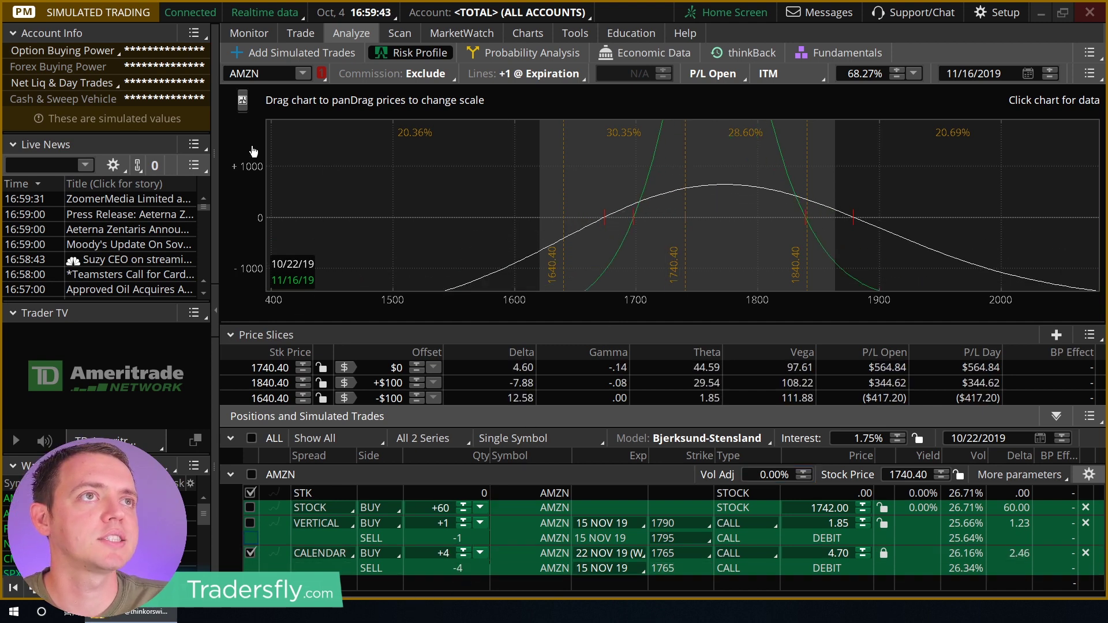
left_click_drag(254, 151, 401, 205)
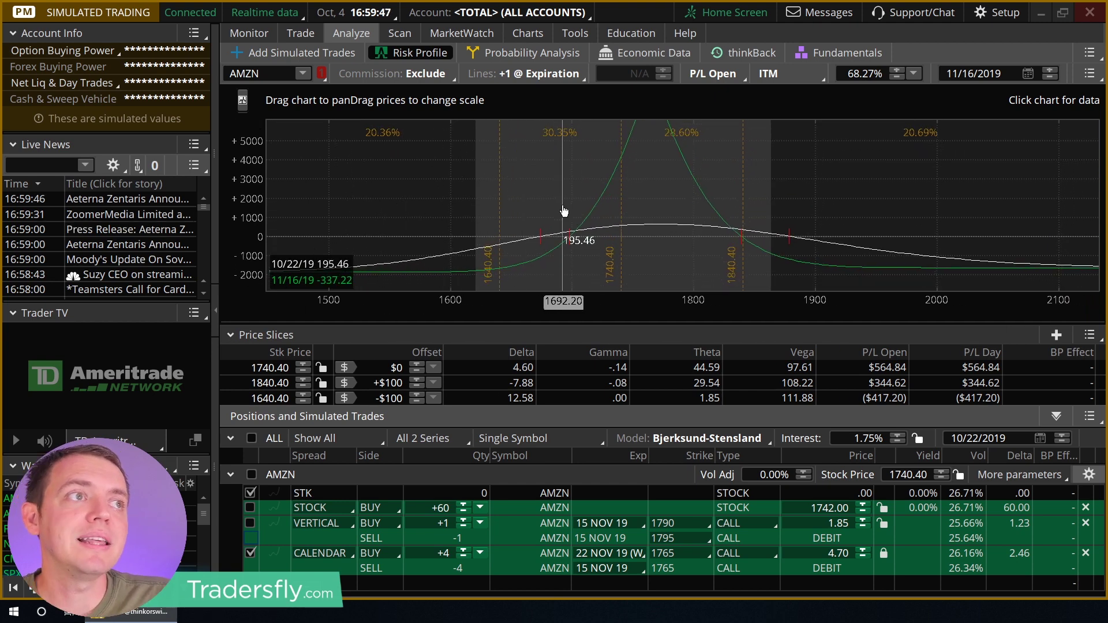
Try the Hide Positions and Hide Simulations filters on the simulated trades and restore Show All.
left_click(440, 439)
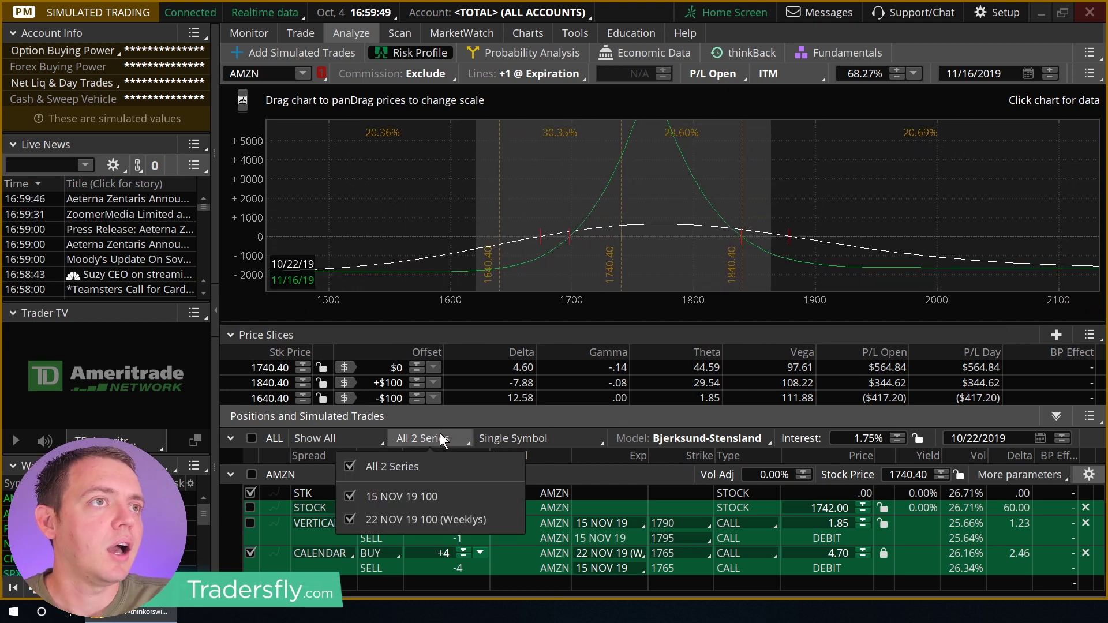
left_click(338, 440)
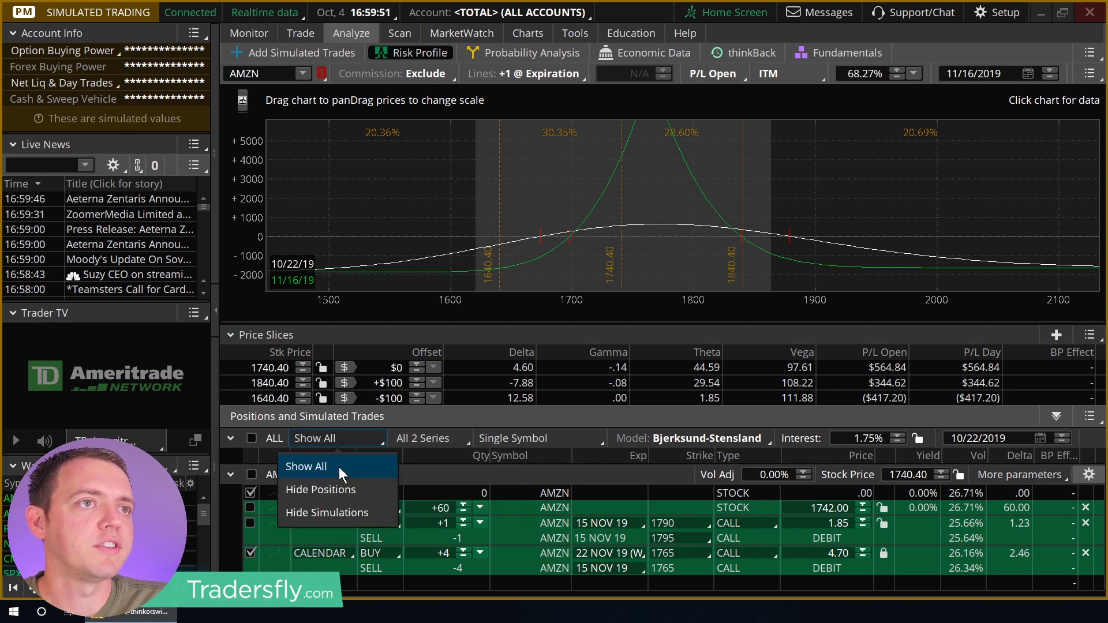
left_click(335, 488)
left_click(339, 440)
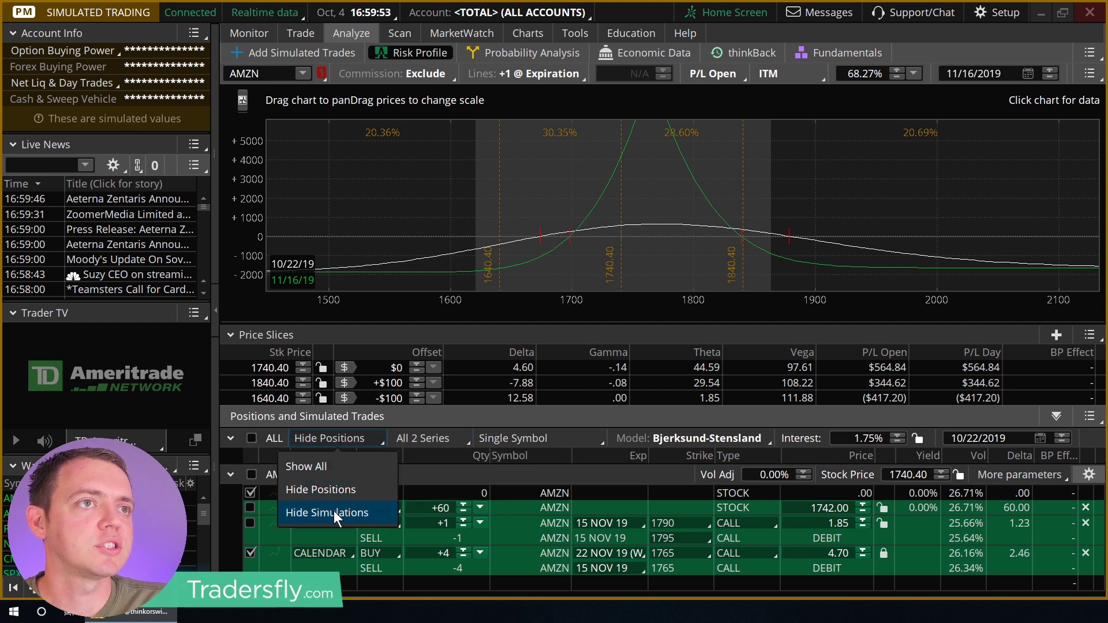
left_click(333, 510)
left_click(348, 441)
left_click(344, 489)
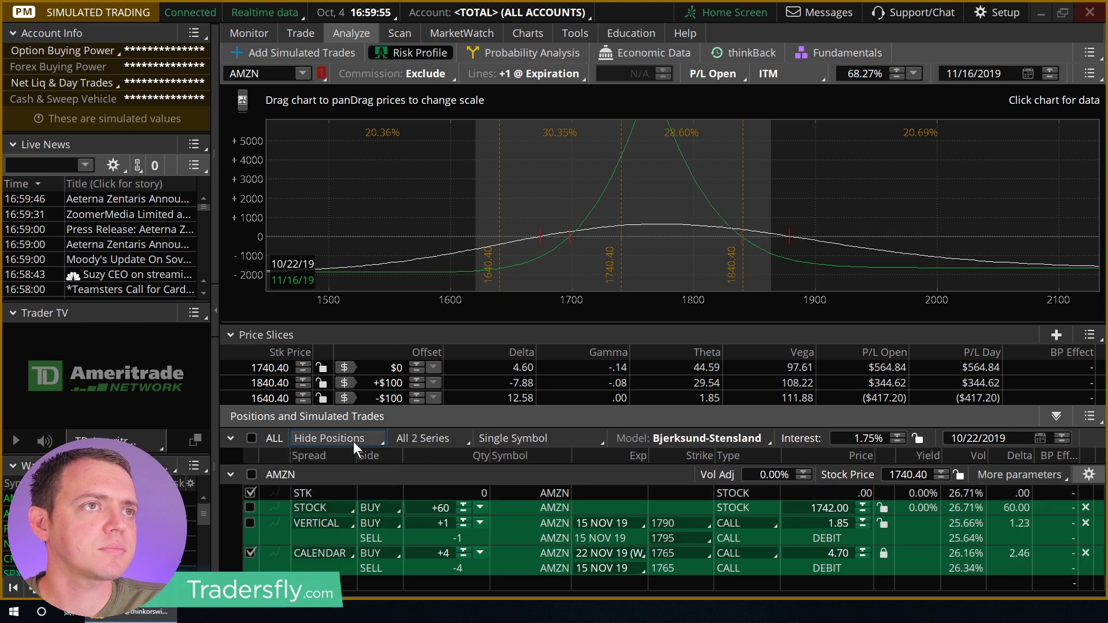
left_click(353, 442)
left_click(346, 464)
Exclude the 15 NOV 19 100 series and include it again so the call vertical is part of the risk profile.
left_click(441, 439)
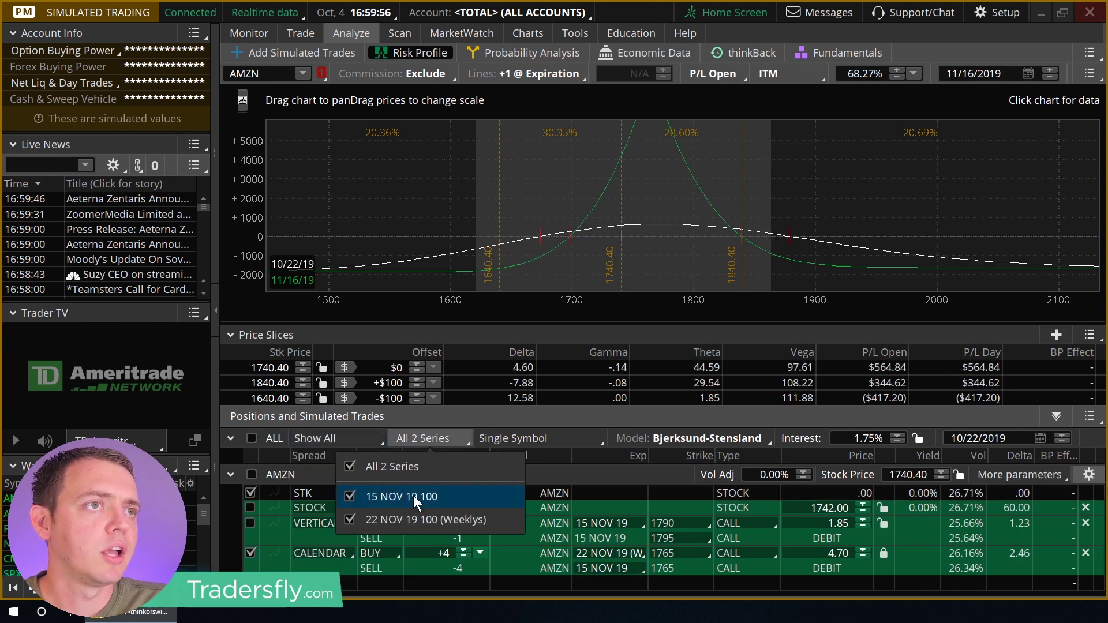
left_click(349, 494)
left_click(351, 497)
Switch the analysis to Portfolio, Beta Weighted and return it to Single Symbol.
left_click(512, 442)
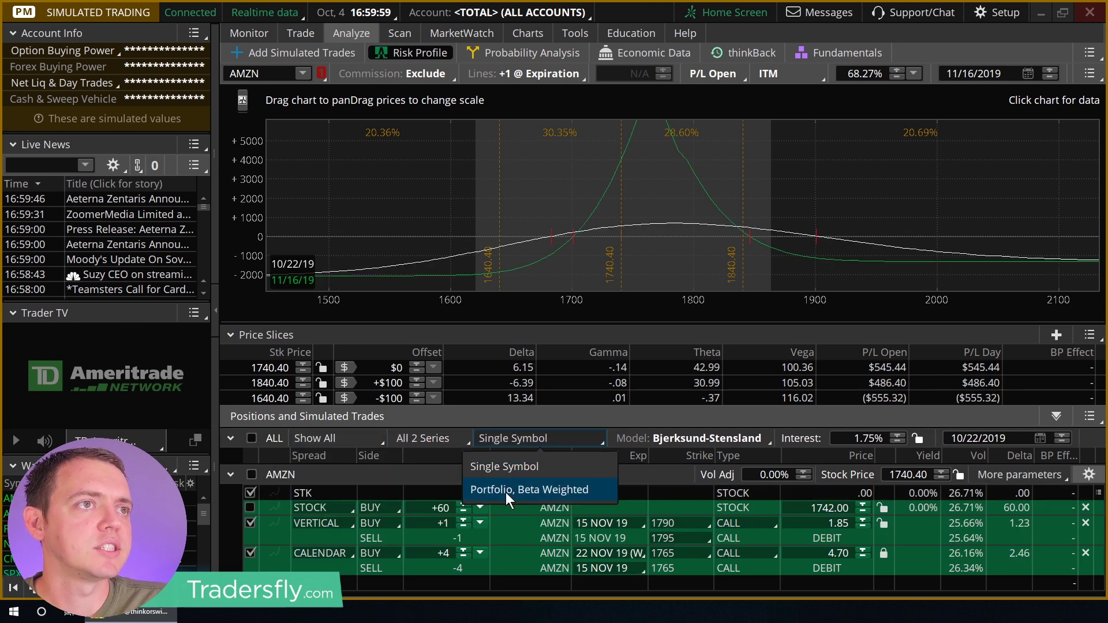
left_click(506, 490)
left_click(514, 436)
left_click(505, 466)
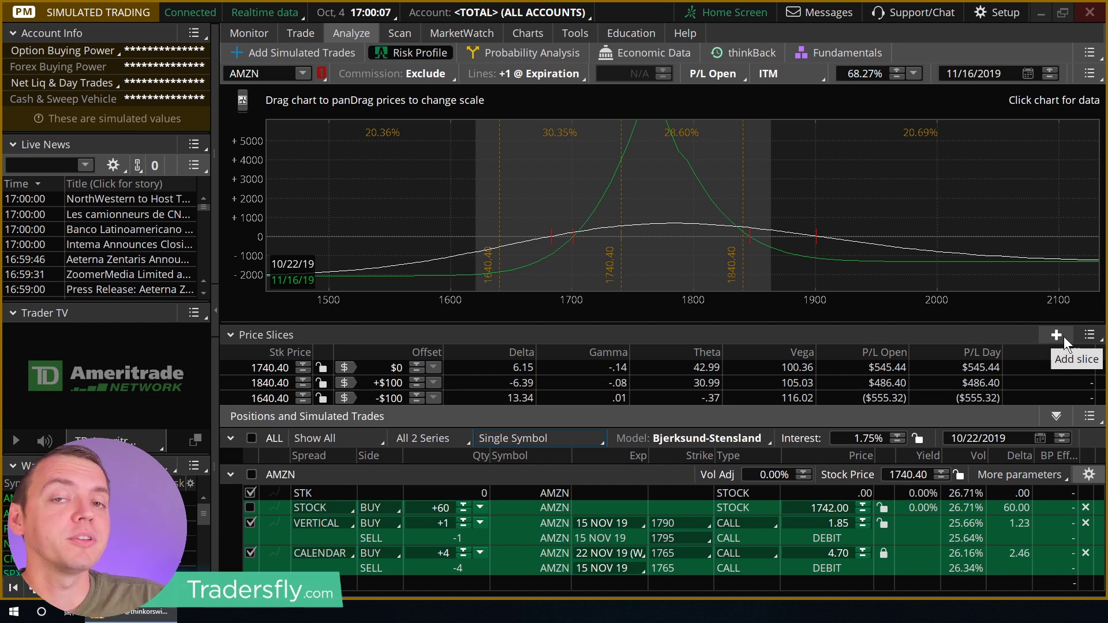
Recolor the 10/22/19 payoff curve pink and restore it to white.
left_click(292, 264)
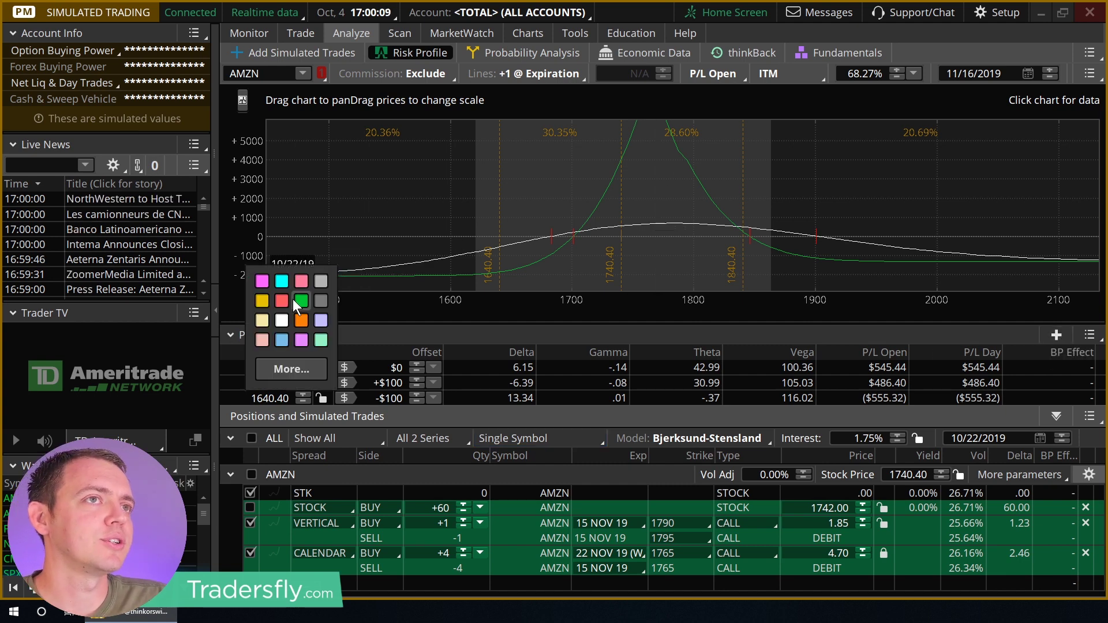
left_click(292, 299)
left_click(304, 265)
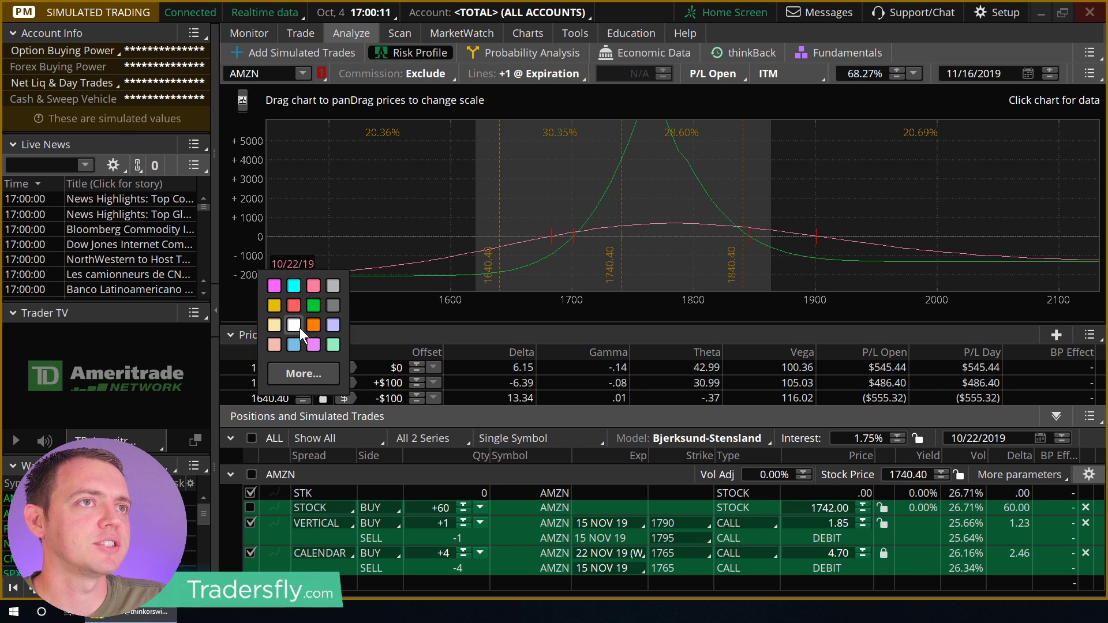
left_click(295, 338)
Recolor the 11/16/19 expiration curve dark gray and restore it to green.
left_click(307, 280)
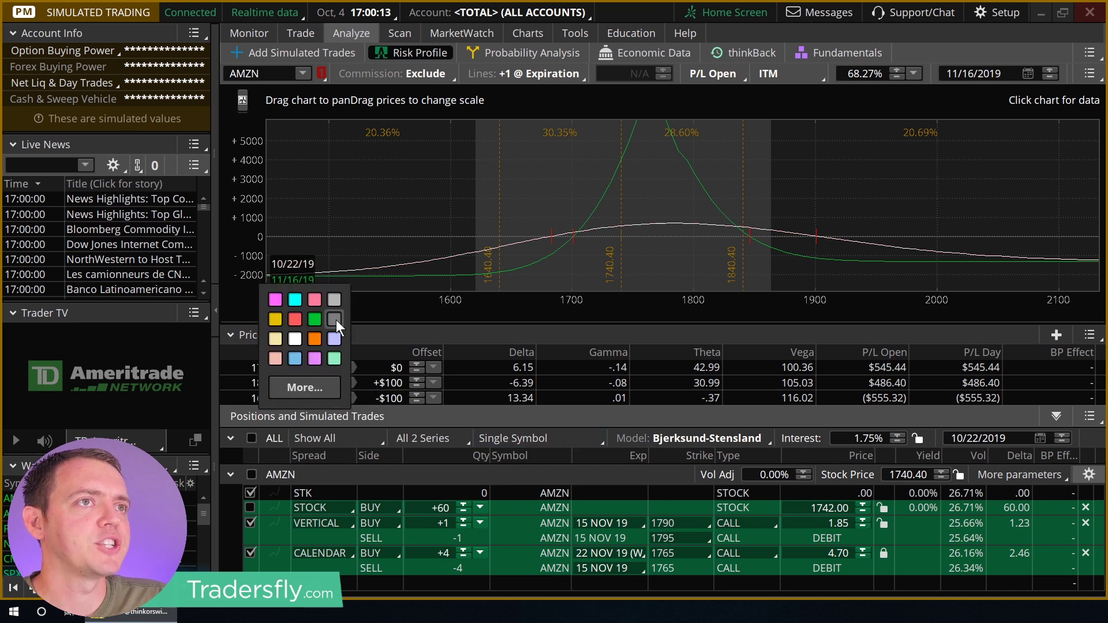
left_click(334, 319)
left_click(295, 280)
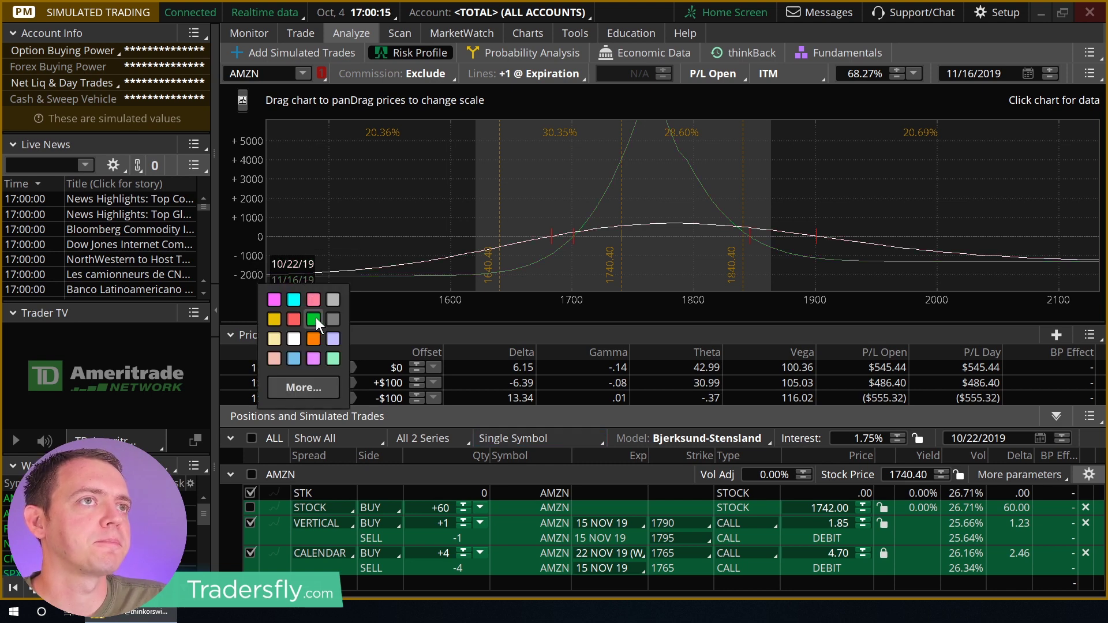
left_click(313, 319)
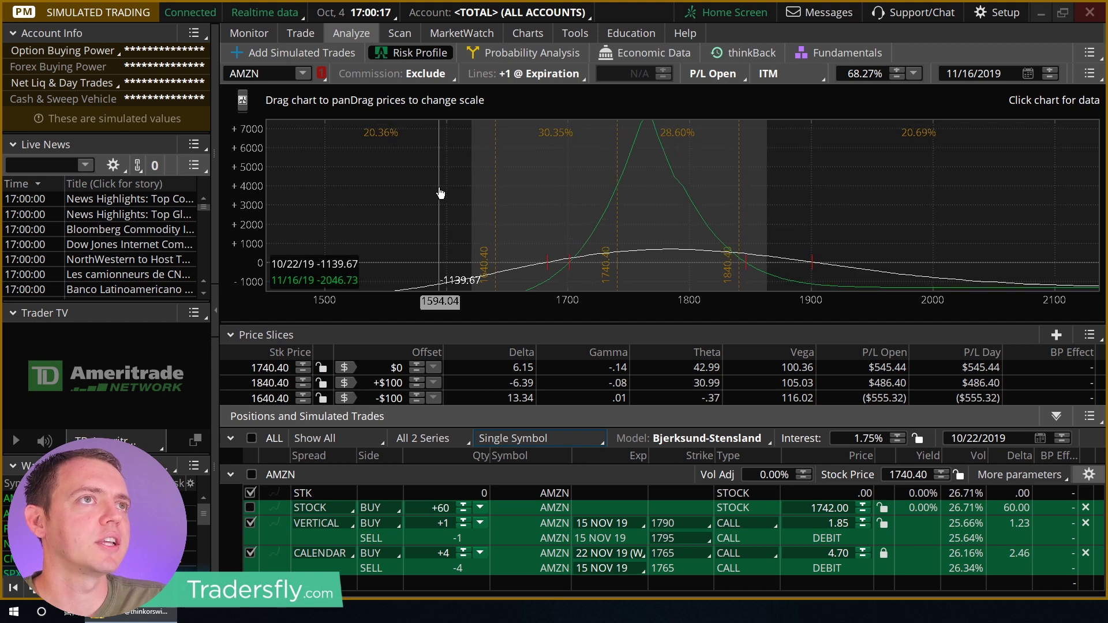
Rescale the profit/loss axis to fit the expiration curve's full peak and set the price slices to 11 rows 3% step.
left_click_drag(441, 193, 451, 185)
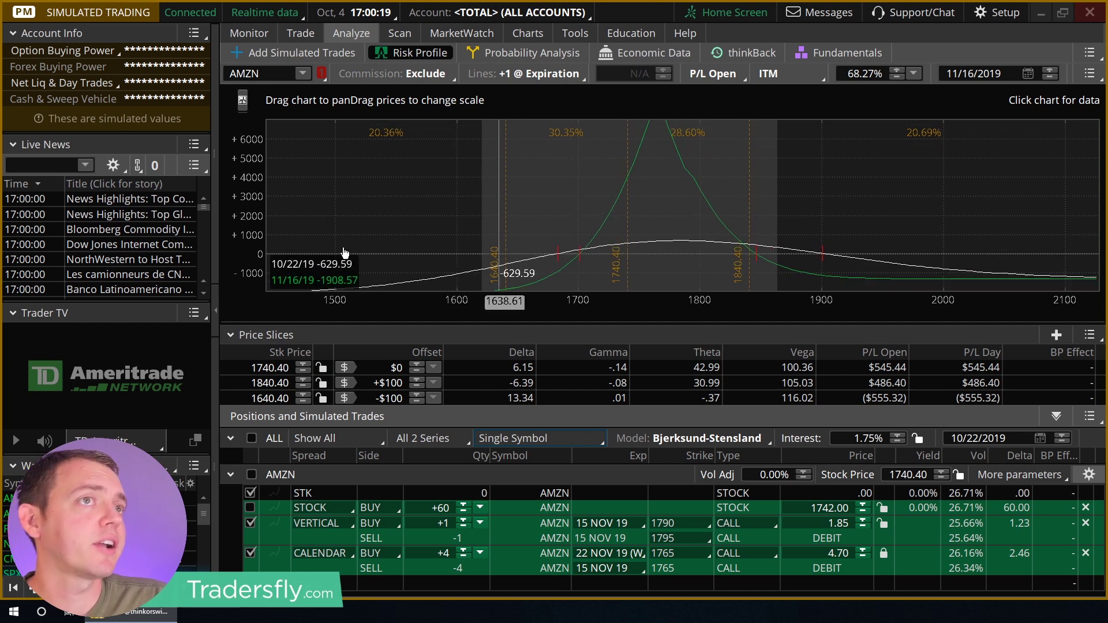
left_click_drag(258, 148, 266, 169)
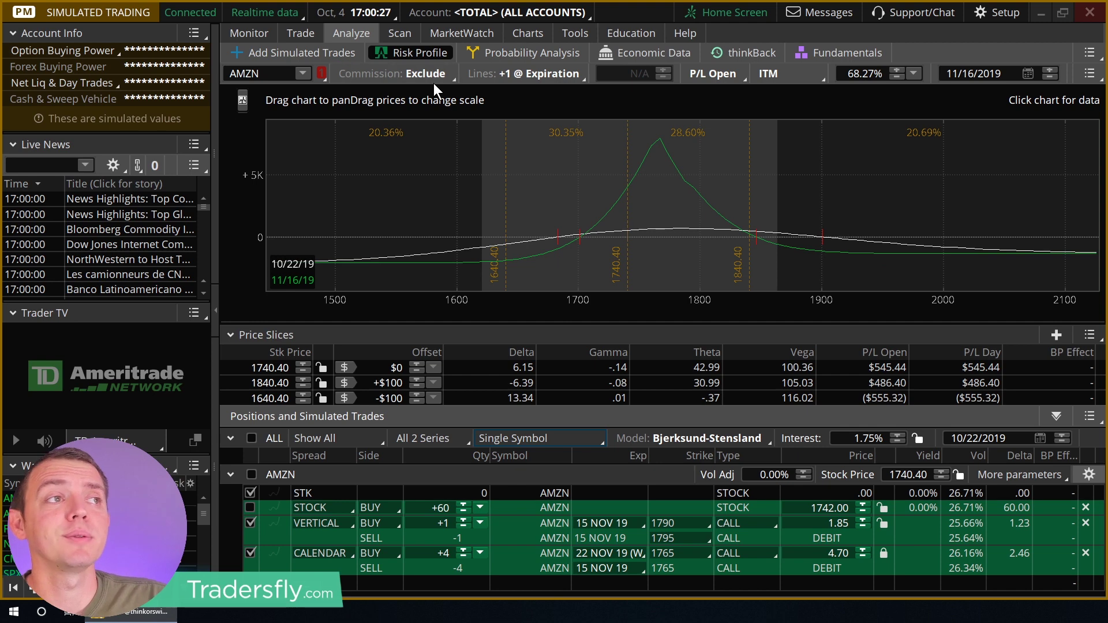
left_click(1092, 336)
mouse_move(1035, 366)
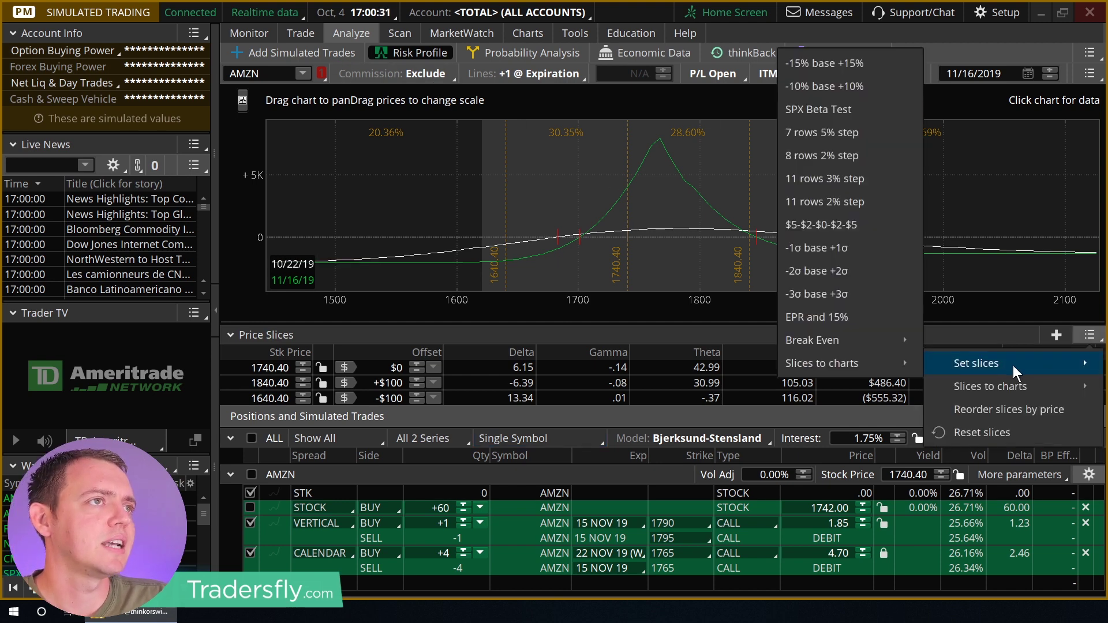
left_click(862, 183)
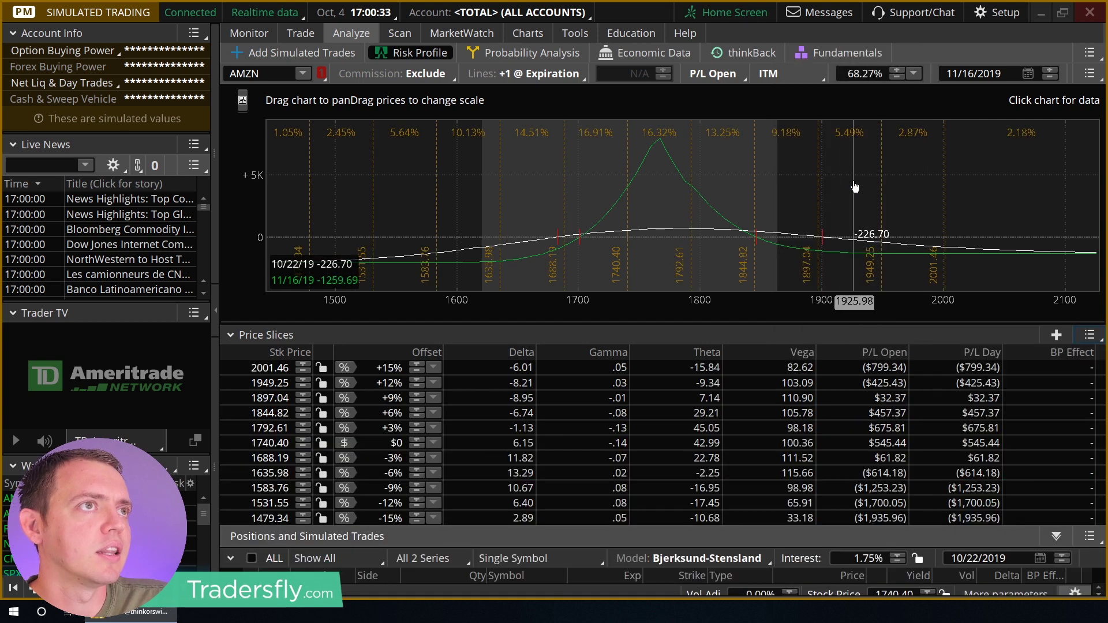
left_click(1087, 336)
mouse_move(1013, 388)
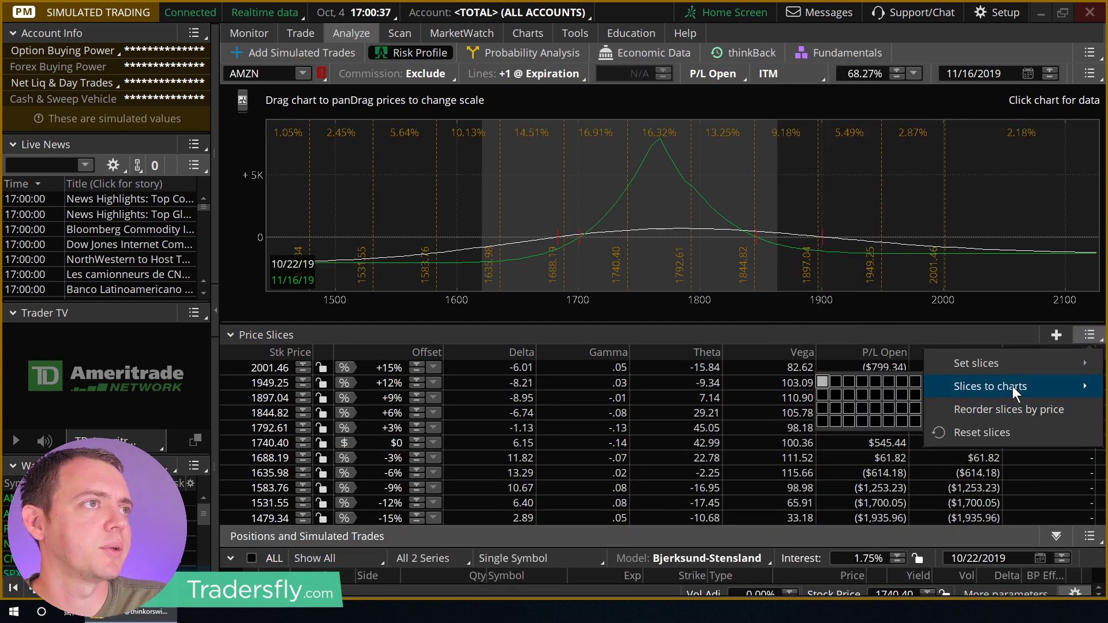
left_click(1089, 335)
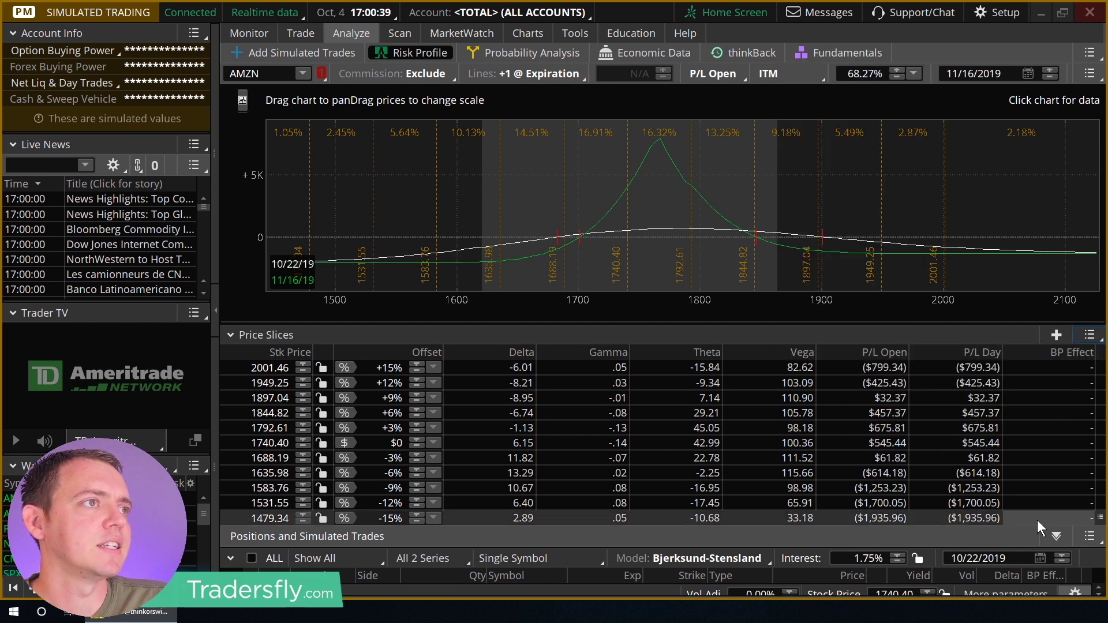
left_click(1089, 536)
left_click(1088, 536)
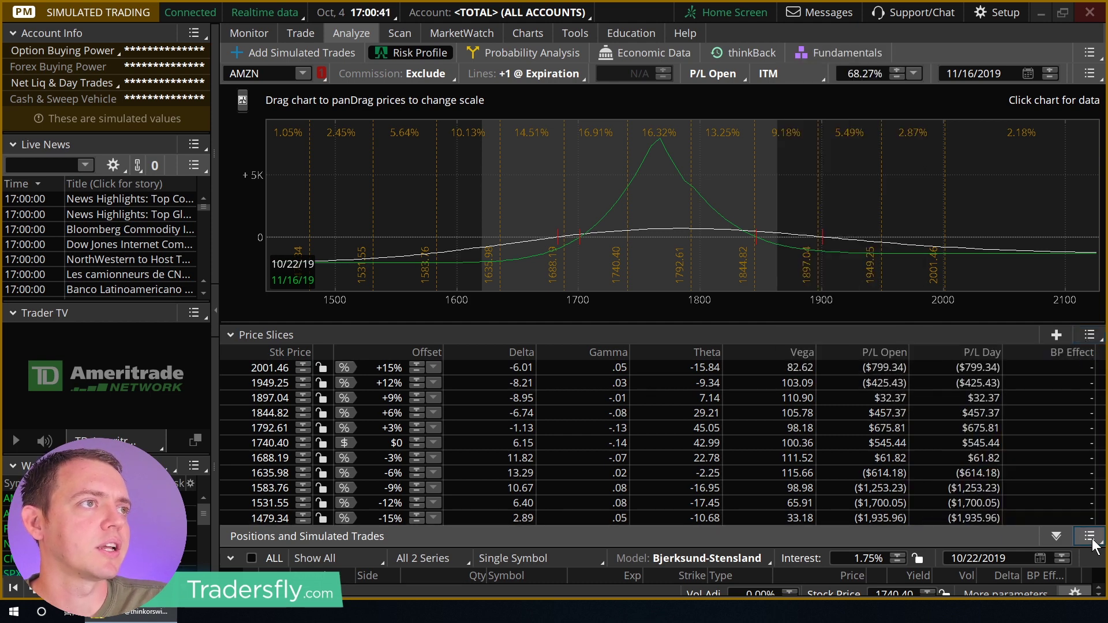